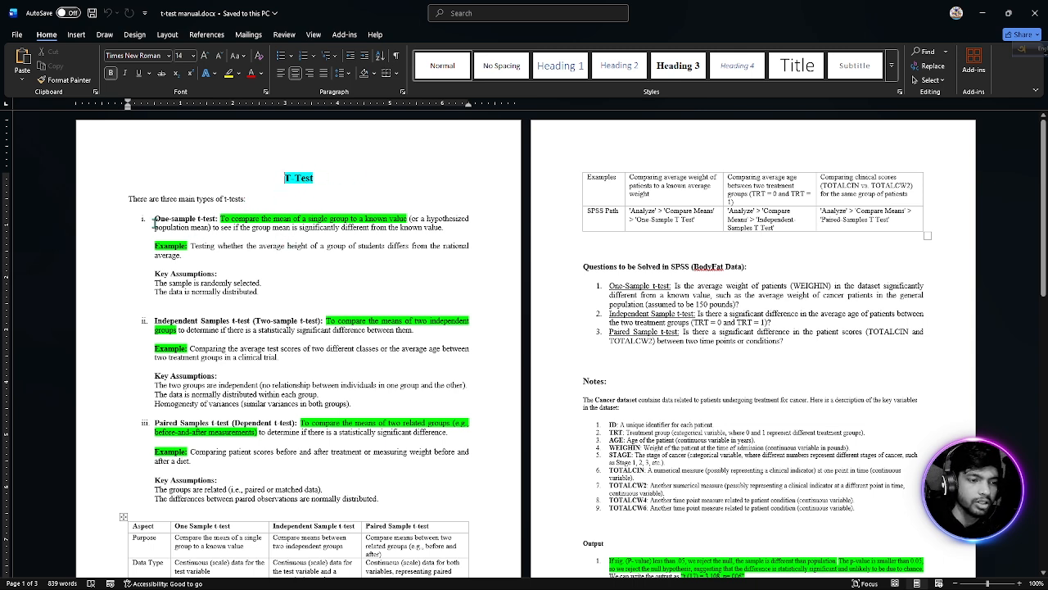
Step: Read the definitions, examples and key assumptions of the one-sample, independent samples and paired samples t-tests in the manual
drag(152, 218, 216, 218)
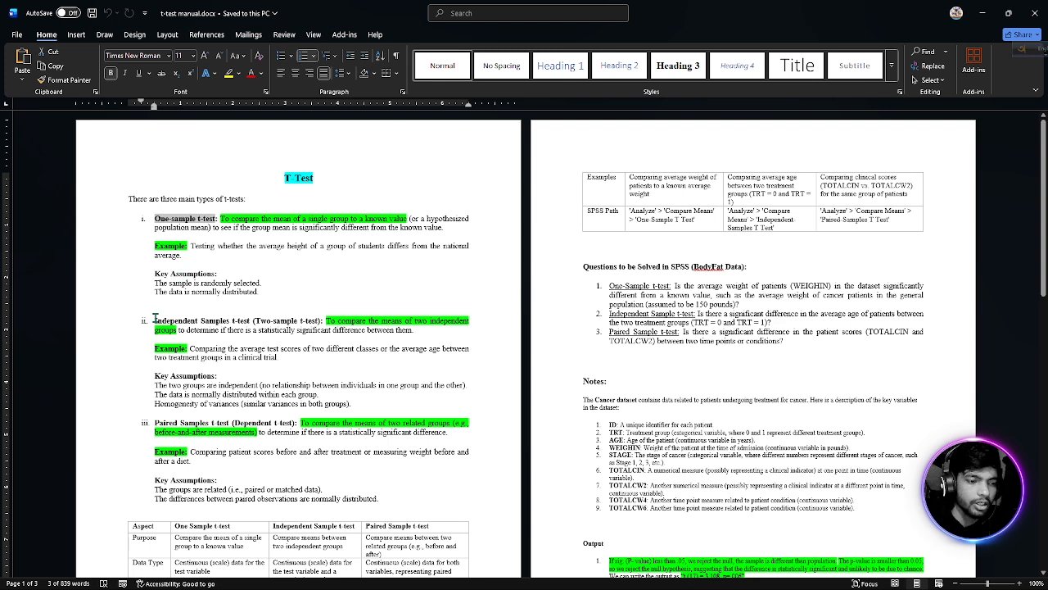
drag(173, 320, 256, 321)
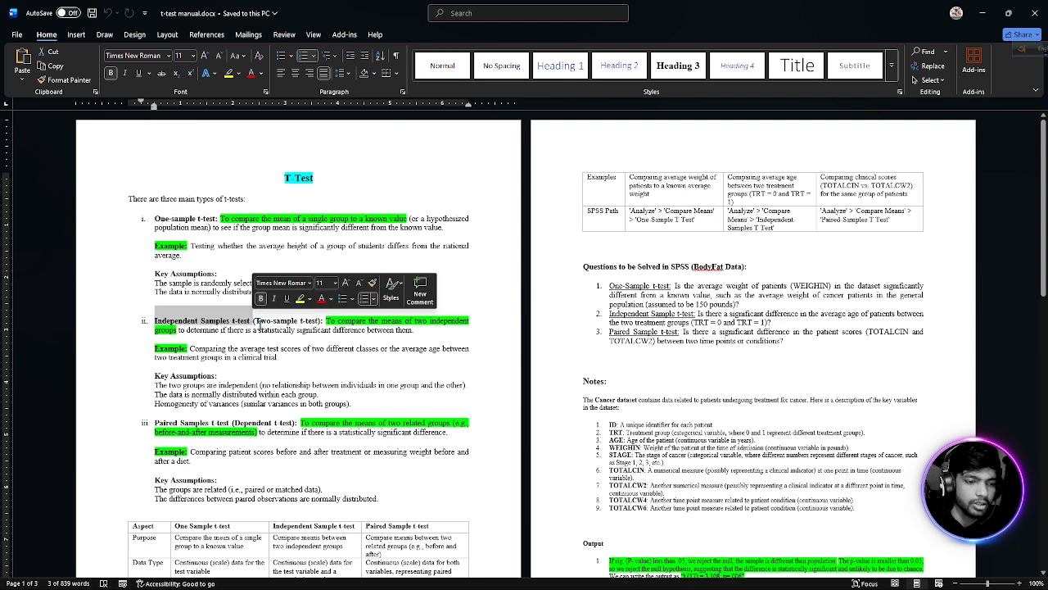
click(260, 321)
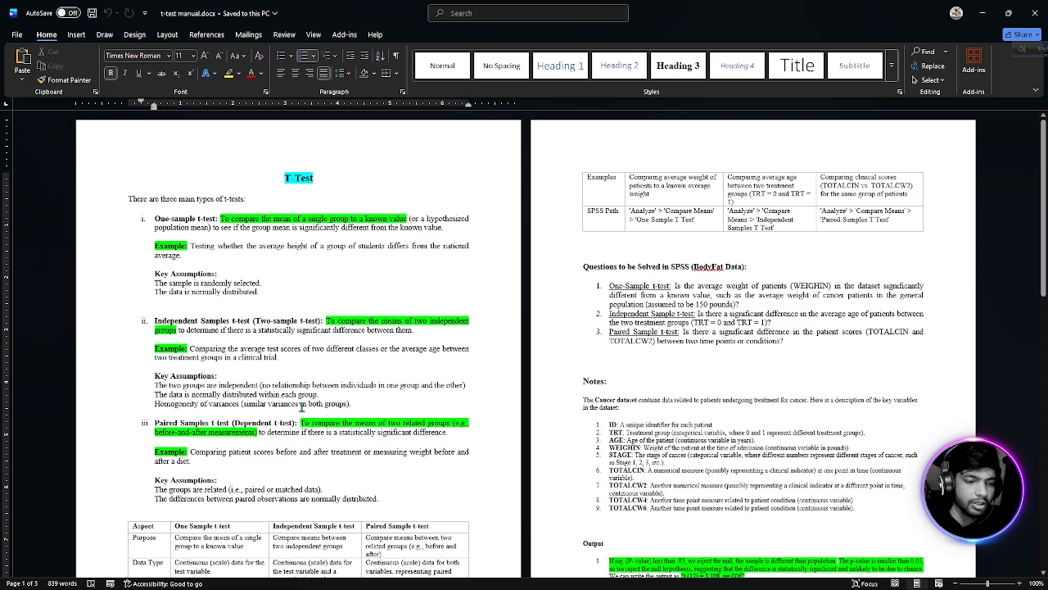
scroll(301, 406, down, 1)
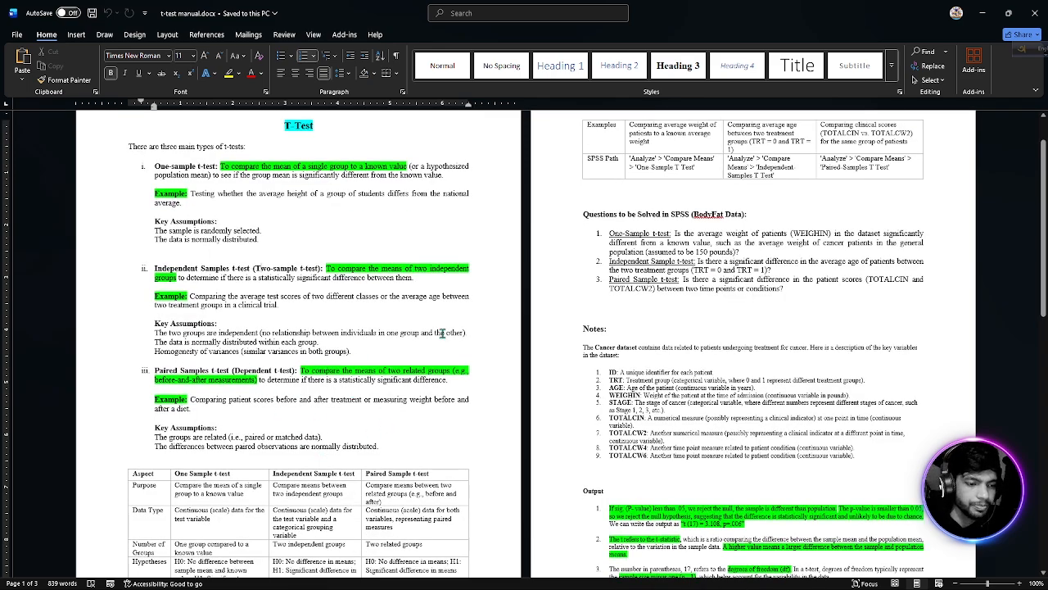
scroll(443, 332, down, 2)
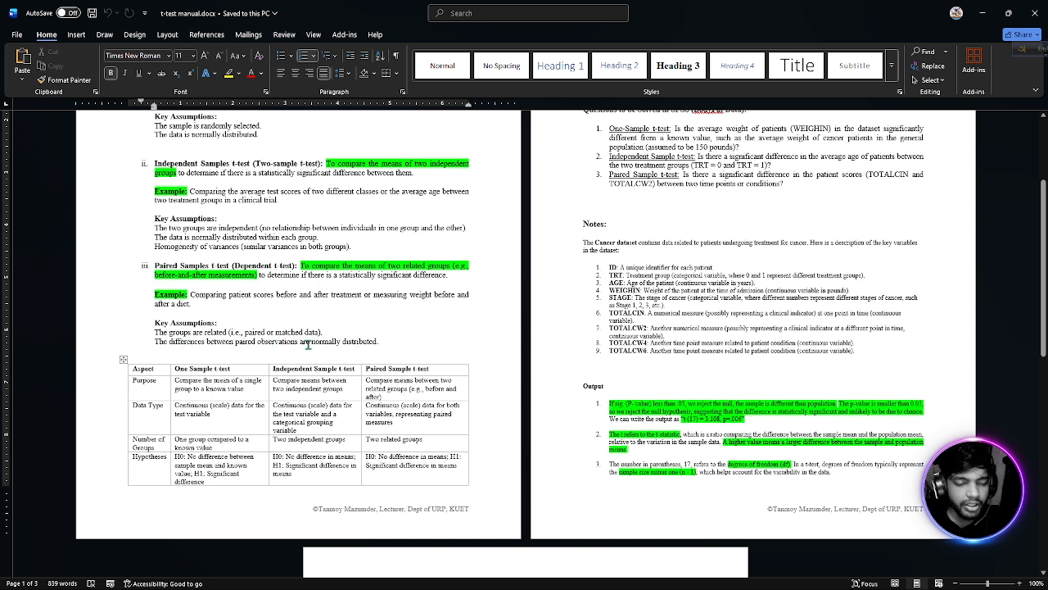
drag(311, 343, 378, 342)
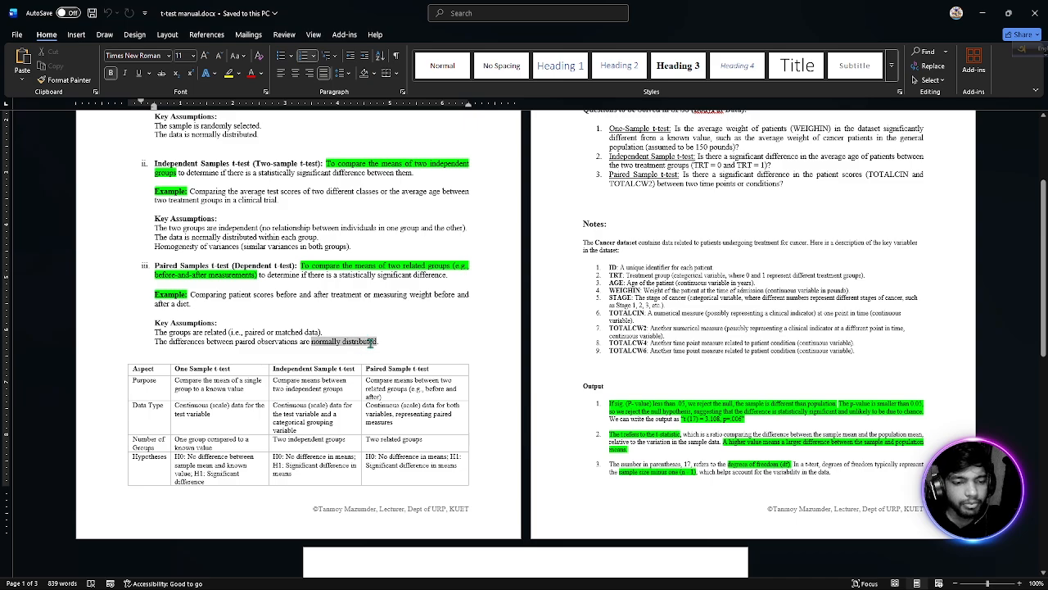
click(311, 347)
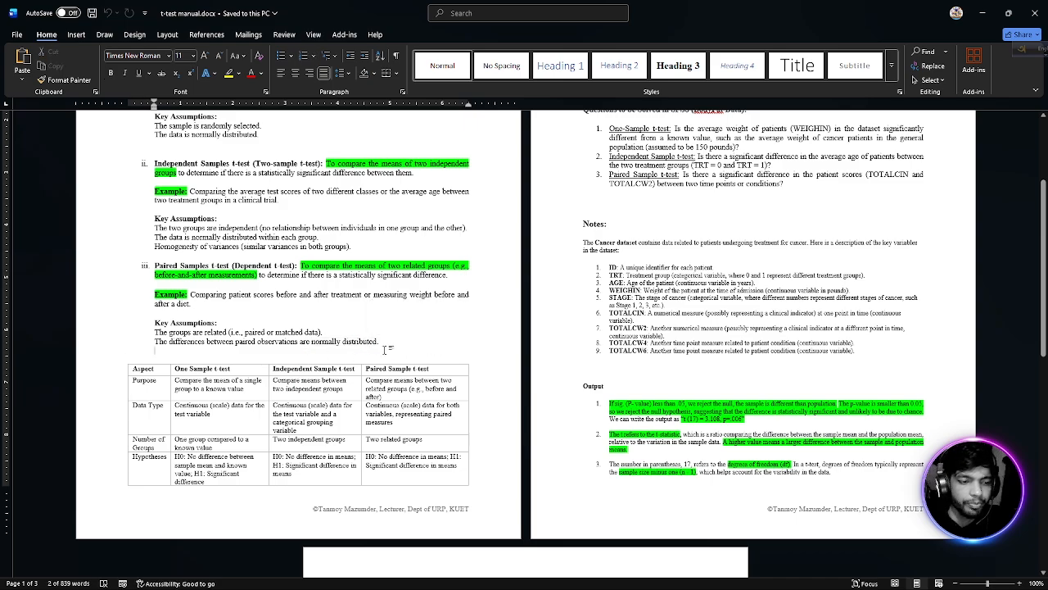
scroll(236, 431, up, 2)
scroll(237, 432, up, 2)
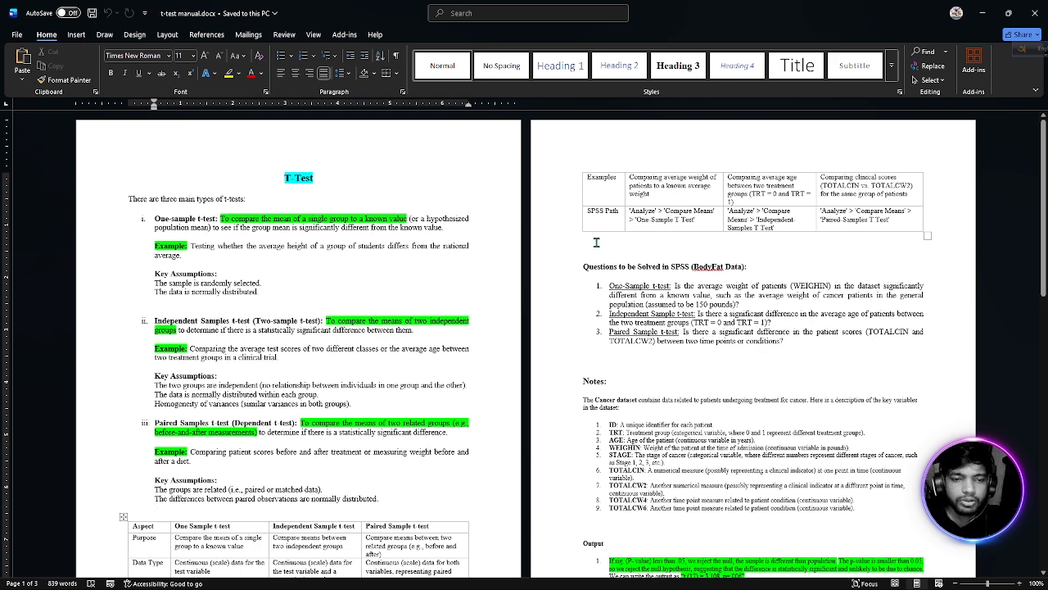
Step: Examine the t-test comparison table with its SPSS paths and the three questions to be solved in SPSS
scroll(597, 243, down, 4)
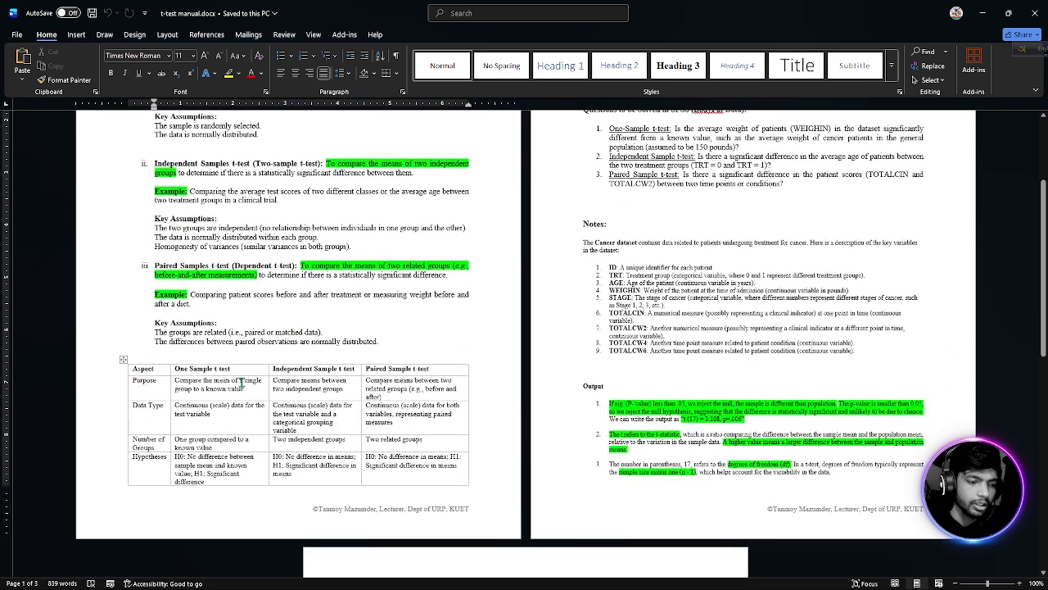
scroll(247, 430, down, 1)
scroll(245, 443, up, 4)
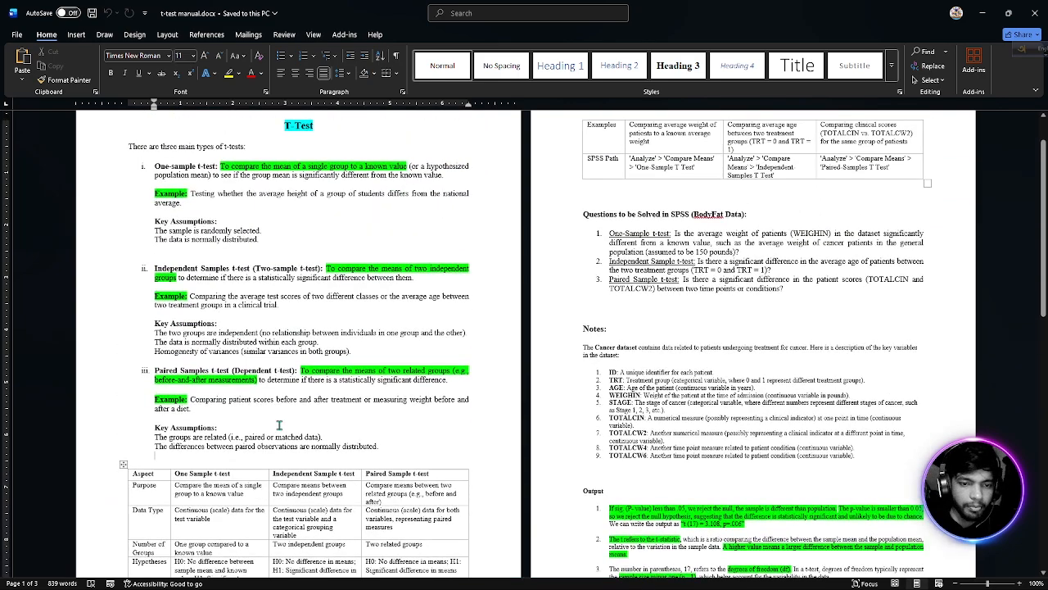
scroll(278, 425, up, 2)
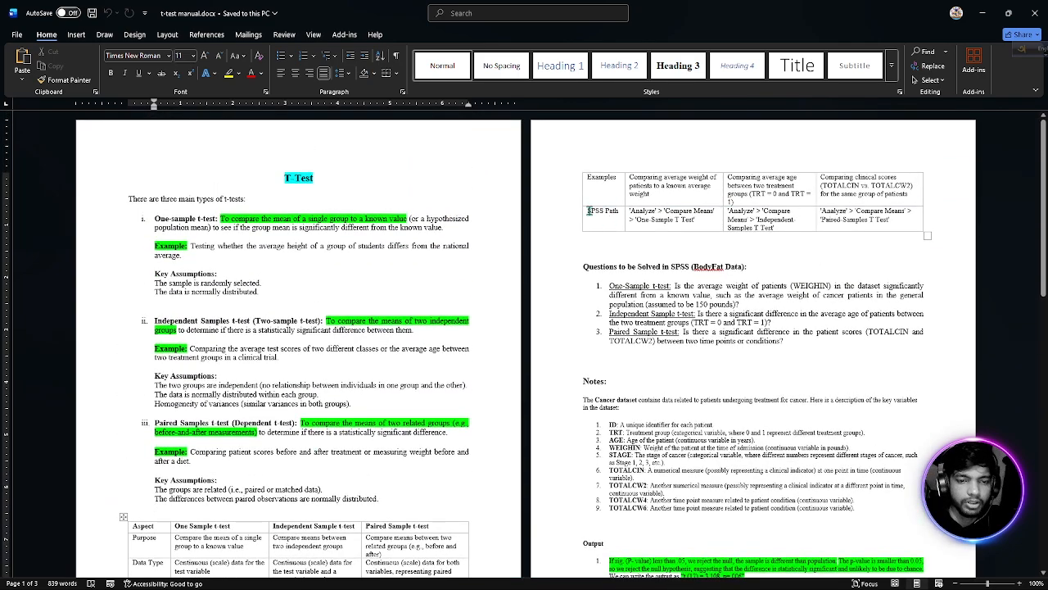
click(585, 212)
click(653, 216)
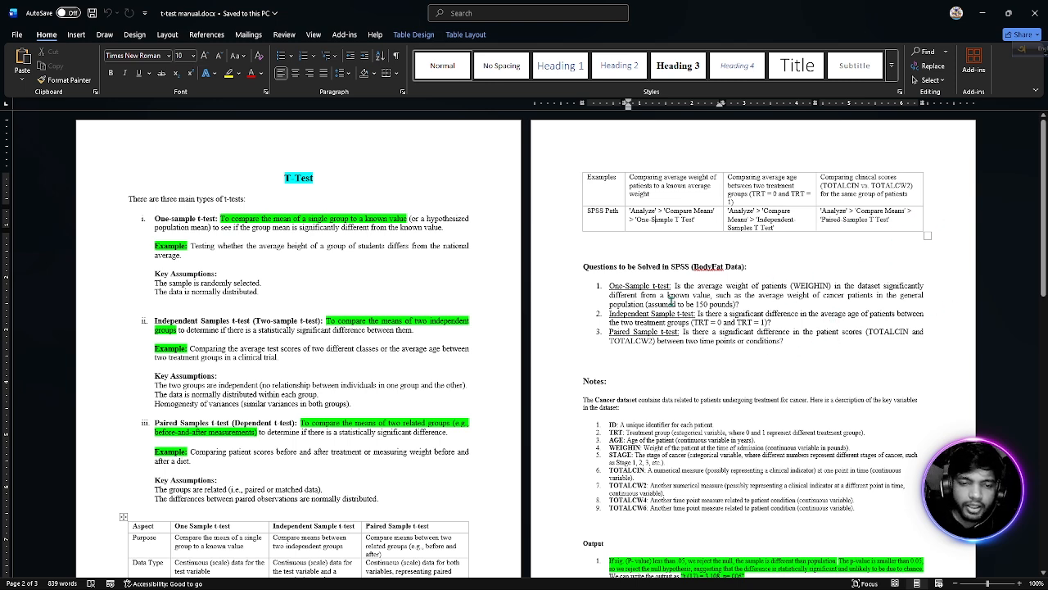
scroll(628, 296, down, 1)
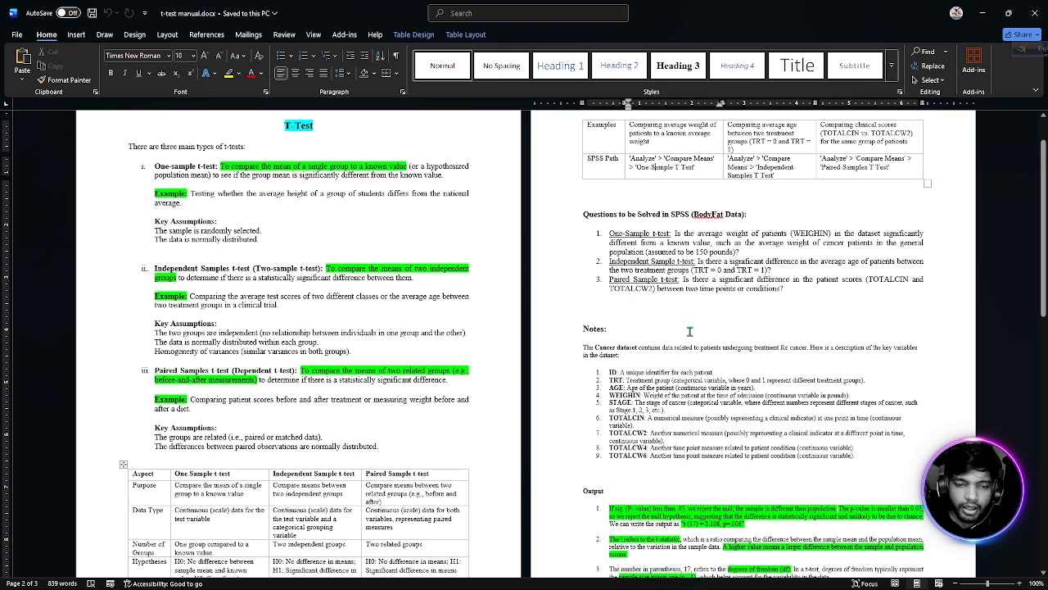
scroll(595, 225, up, 1)
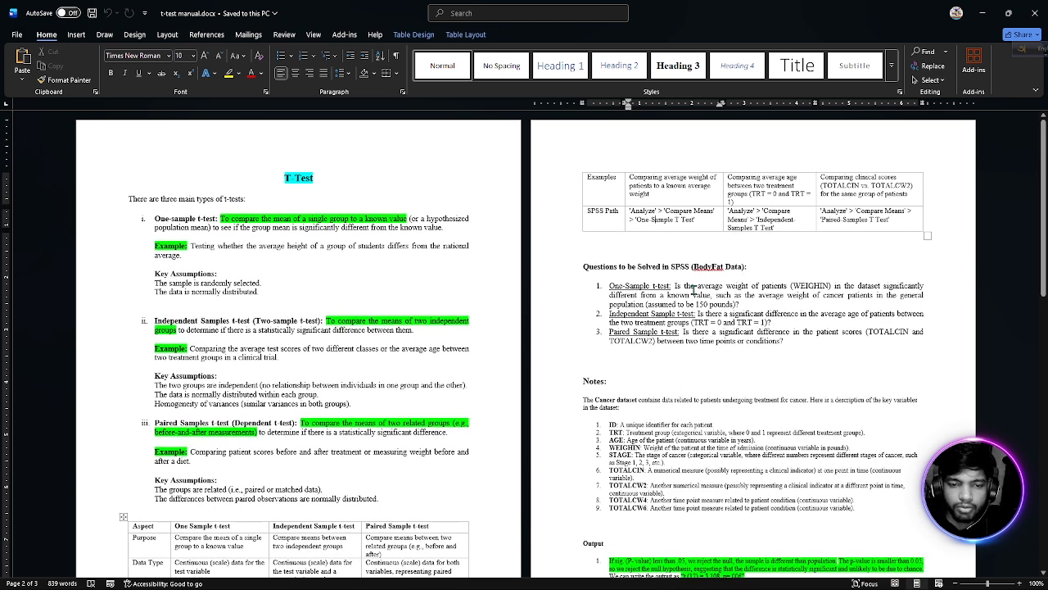
click(721, 266)
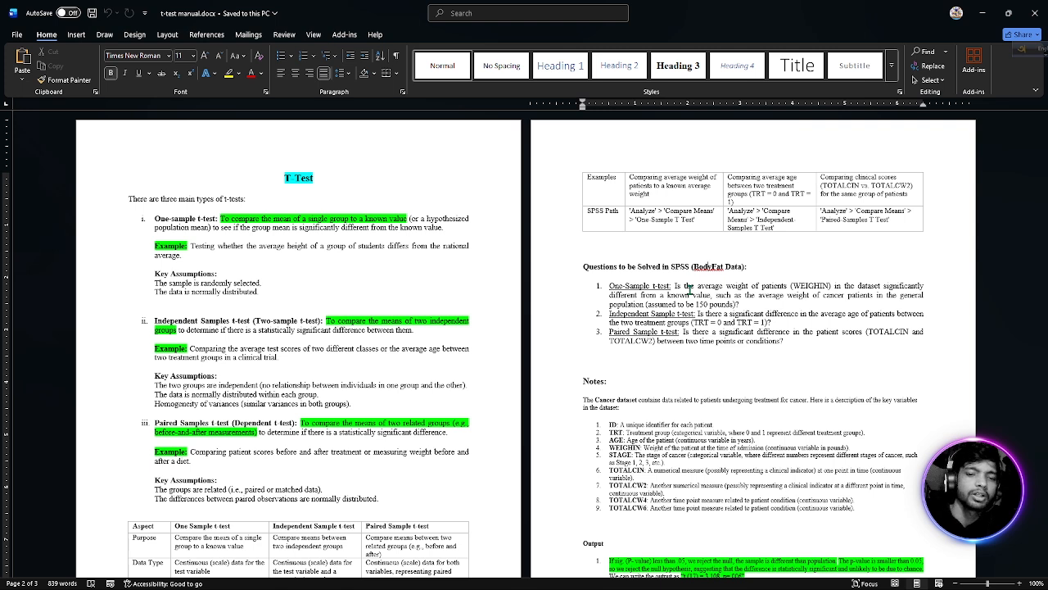
drag(695, 302, 706, 303)
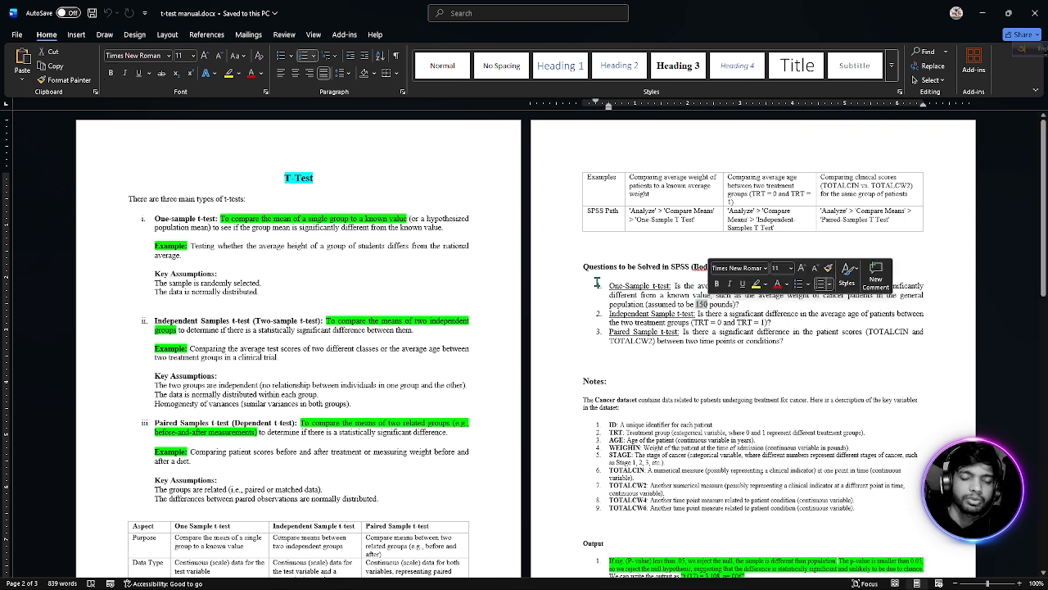
click(573, 330)
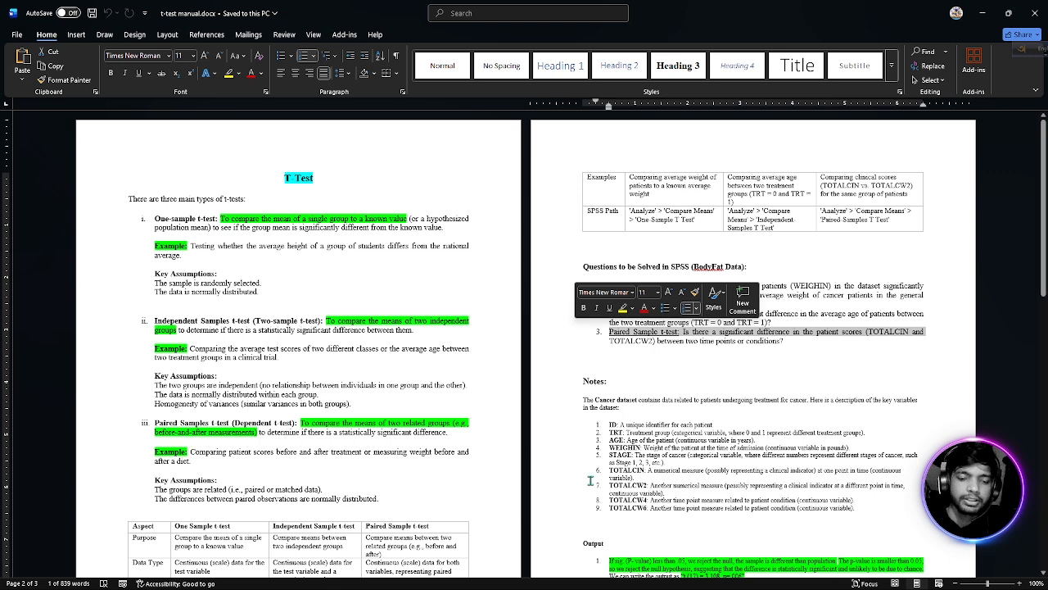
Step: Switch to the Cancer.sav dataset in SPSS and start a One-Sample T Test
mouse_move(786, 578)
mouse_move(729, 577)
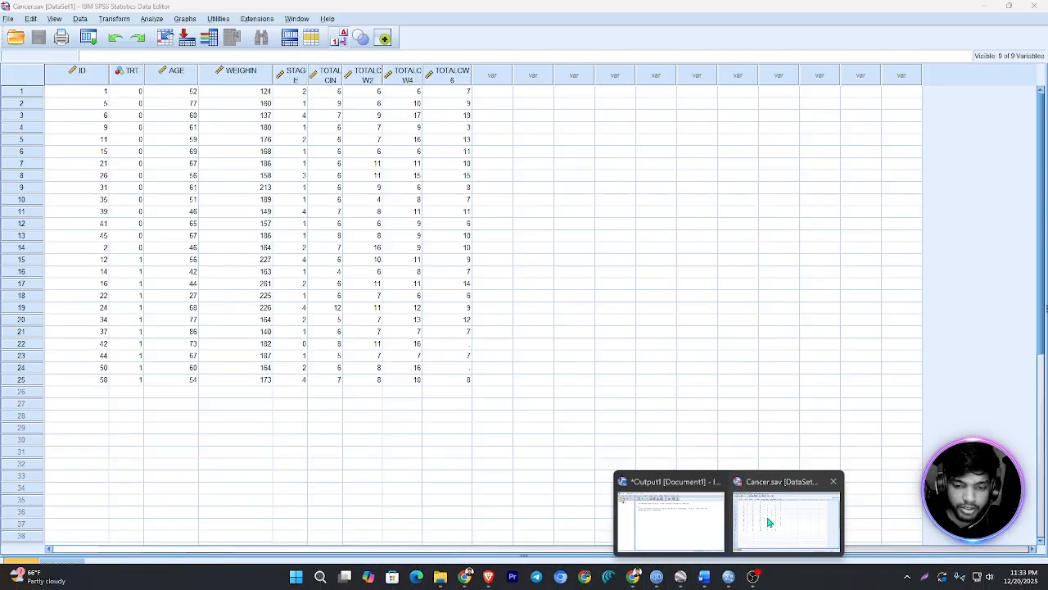
click(768, 521)
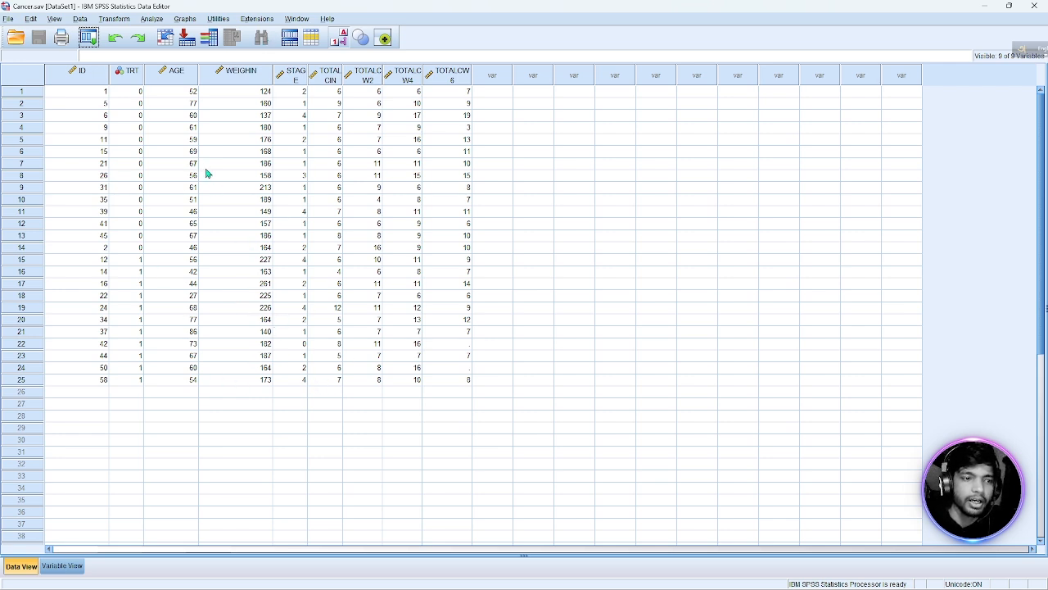
click(147, 19)
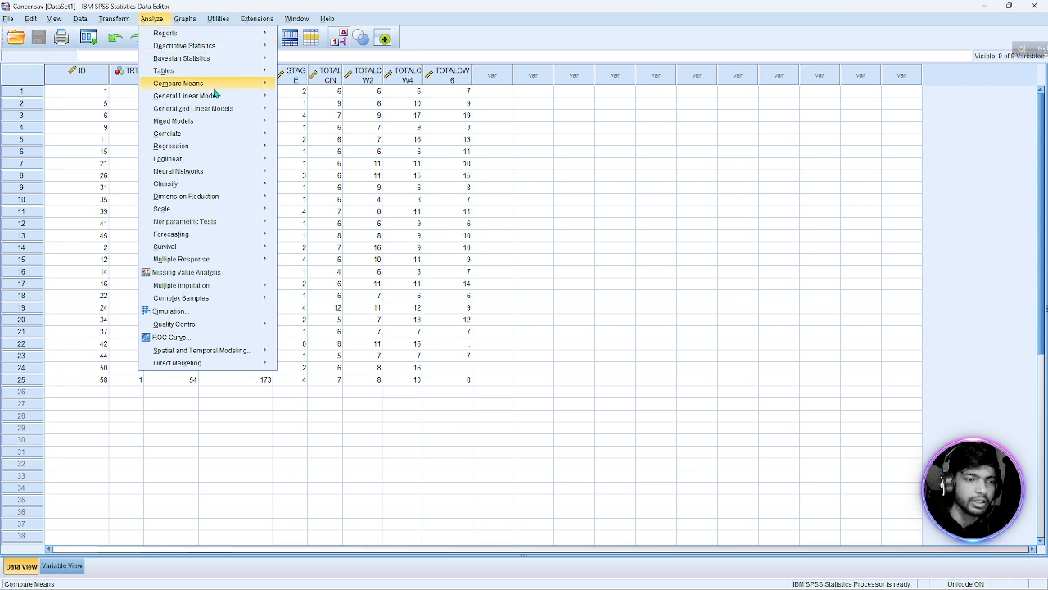
mouse_move(215, 86)
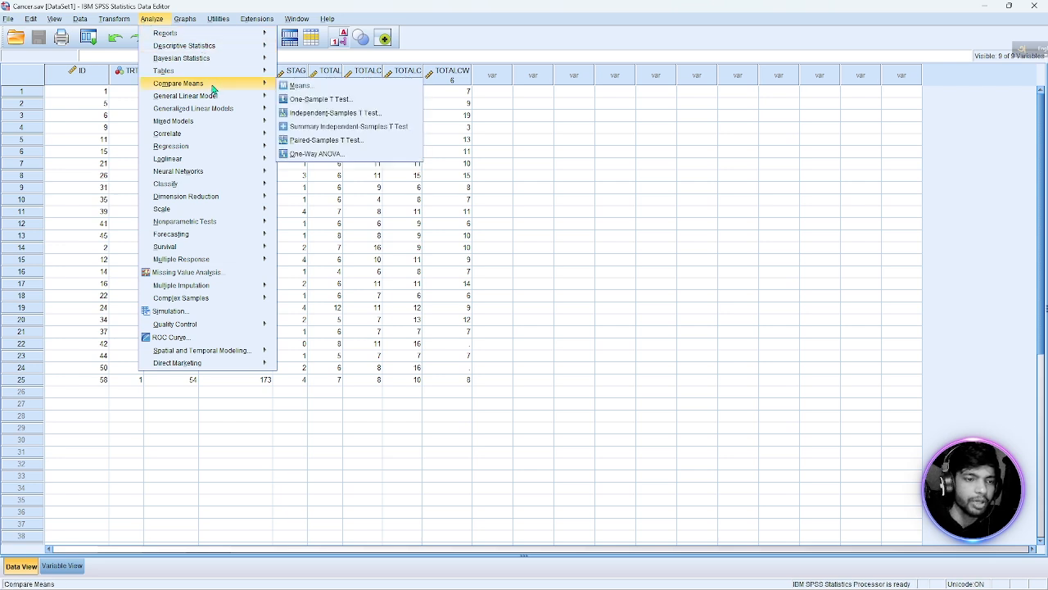
click(327, 99)
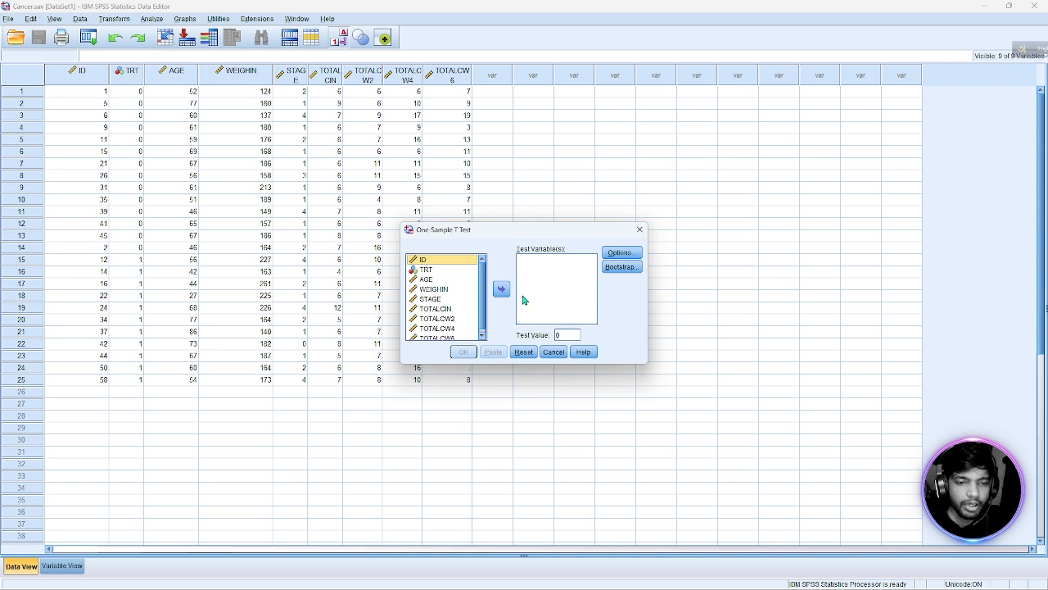
Step: Assign WEIGHIN as the test variable and set the test value to 150
scroll(461, 303, down, 1)
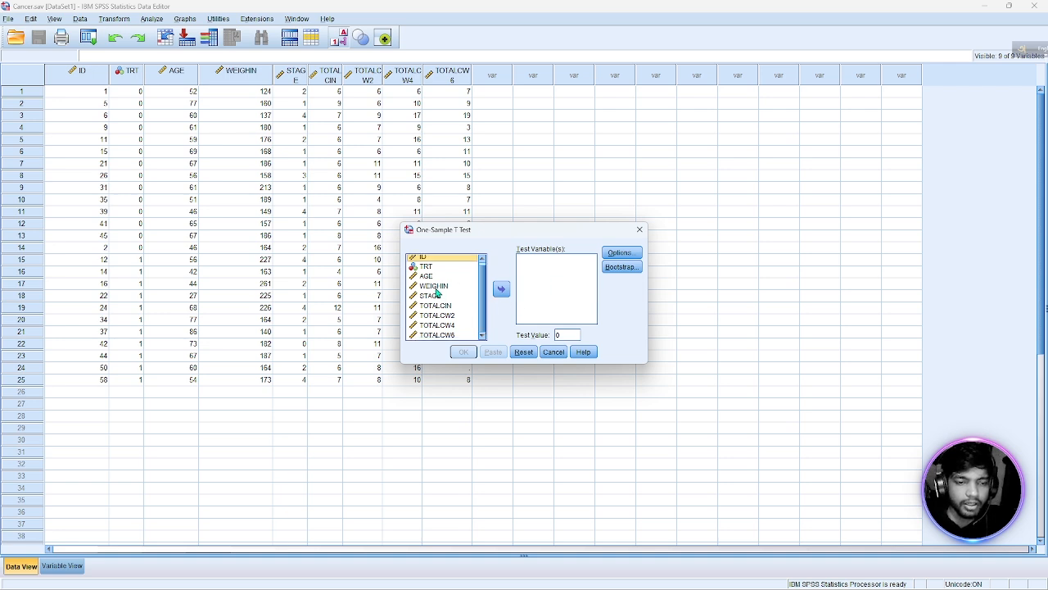
click(436, 285)
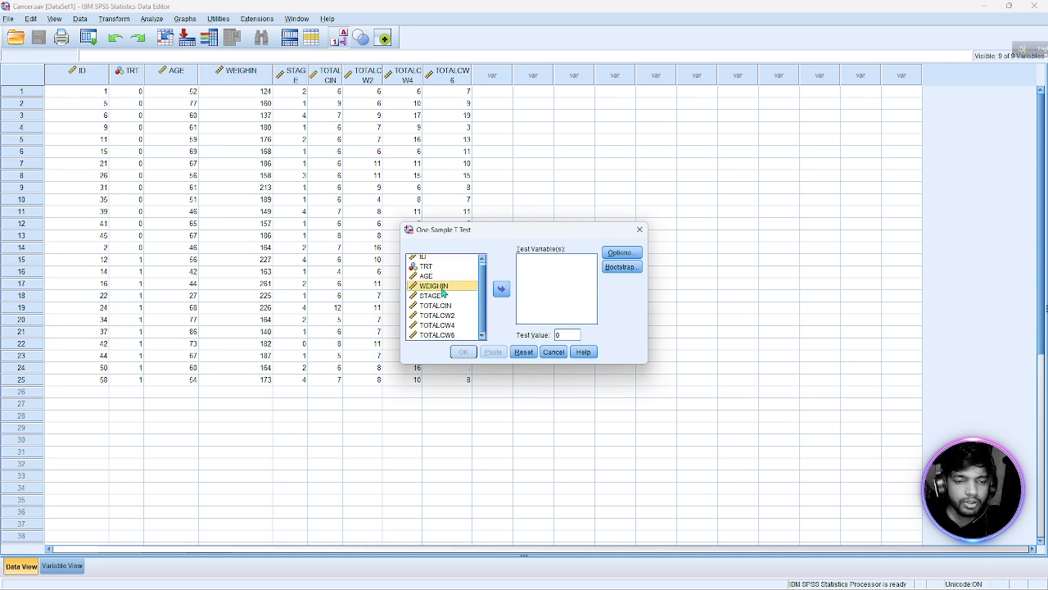
click(502, 290)
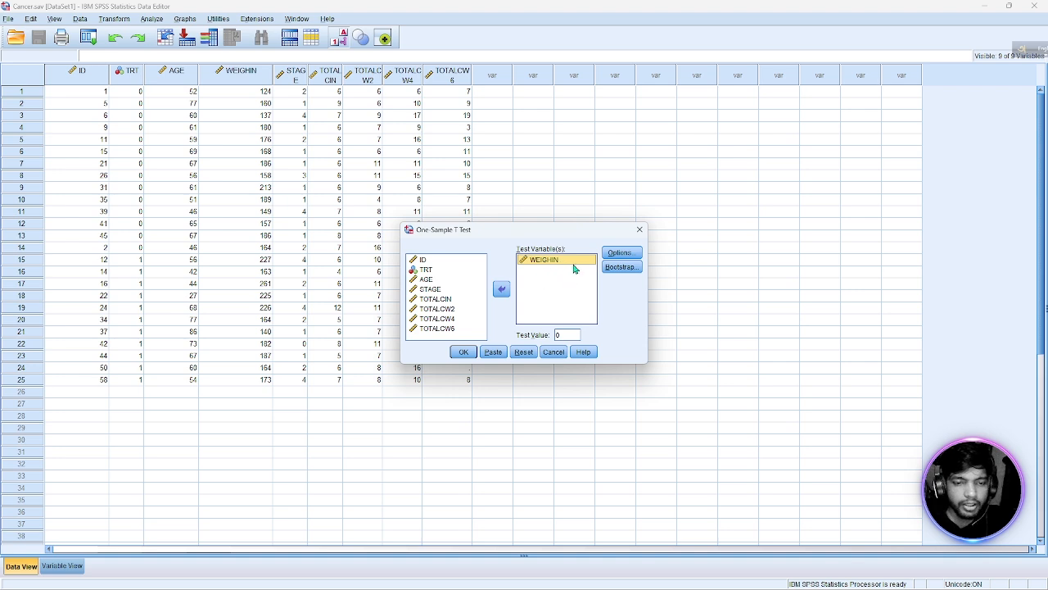
click(559, 334)
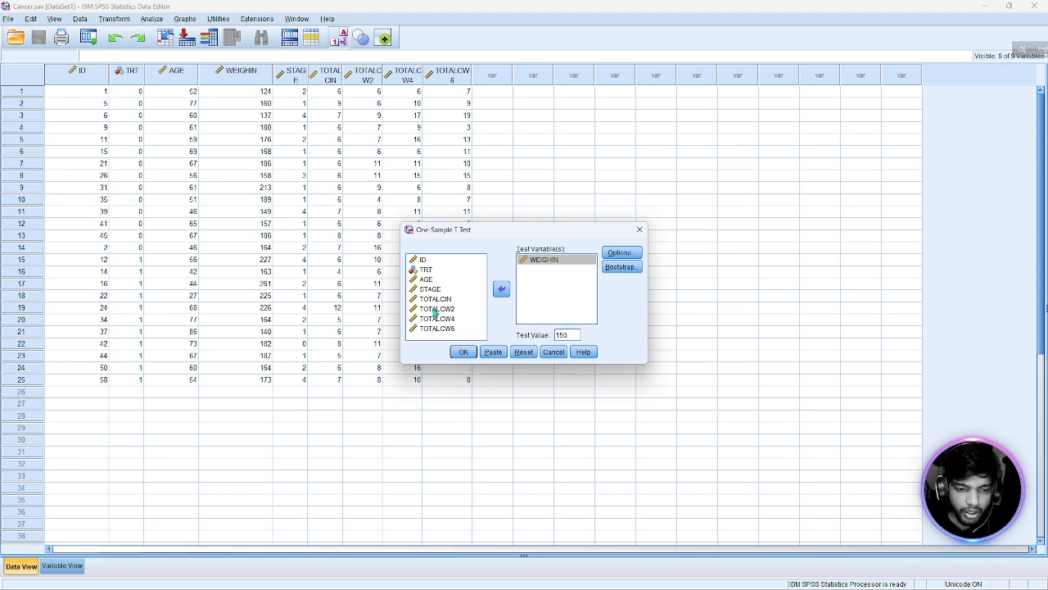
Step: Check the confidence interval and missing-value options, accept them, and run the one-sample t-test
click(621, 253)
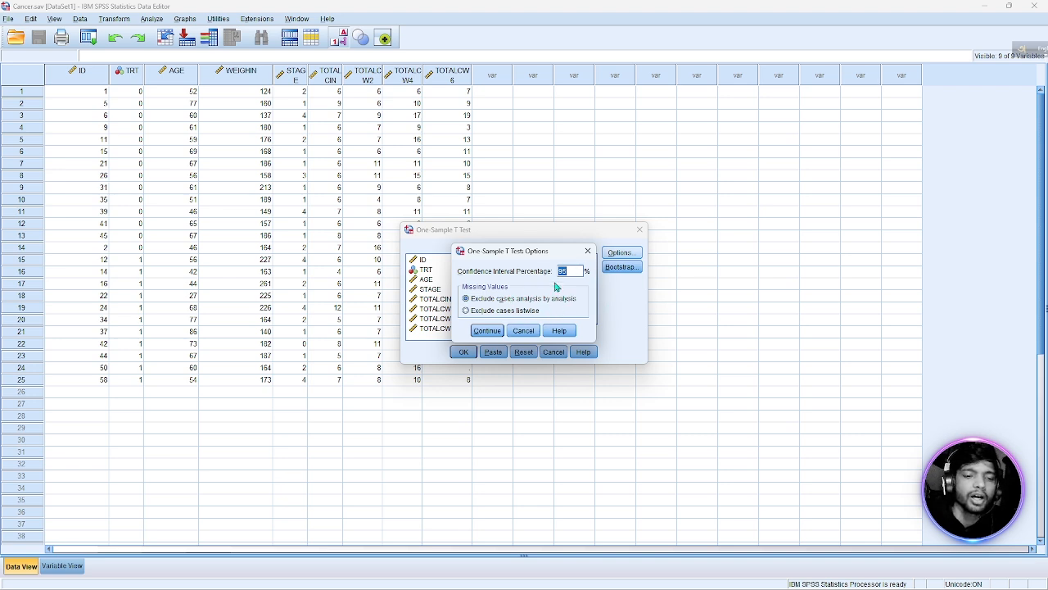
click(487, 330)
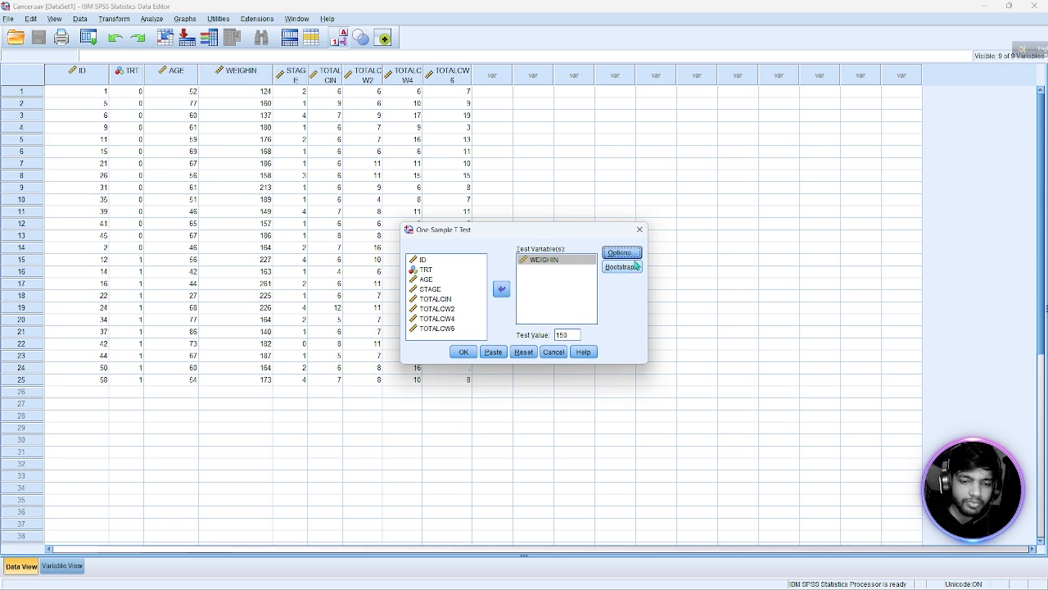
click(464, 352)
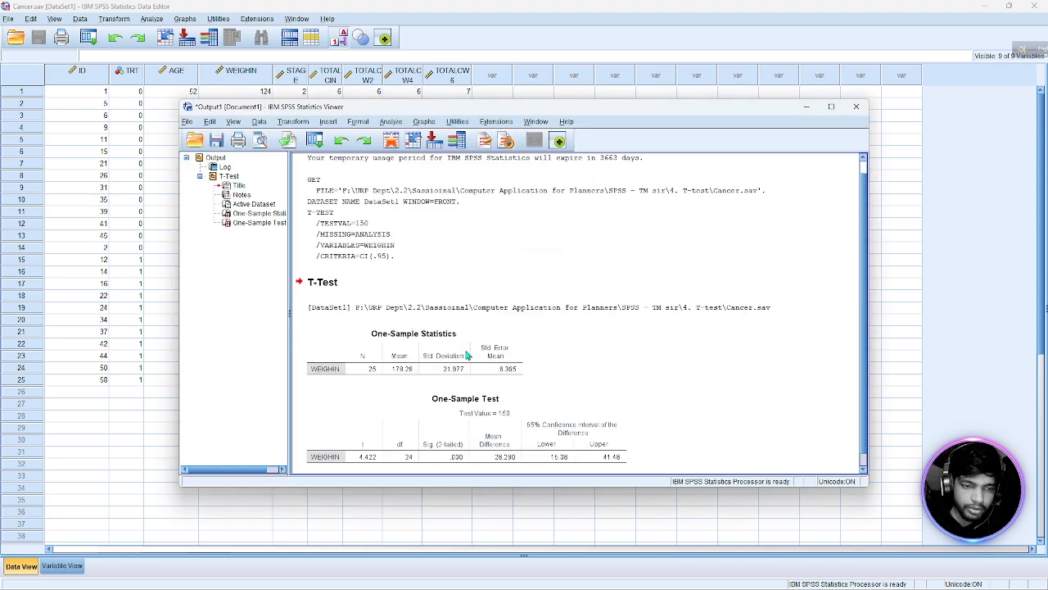
Step: Examine the One-Sample Statistics and One-Sample Test tables for WEIGHIN, and return to the dataset
click(369, 352)
double_click(377, 361)
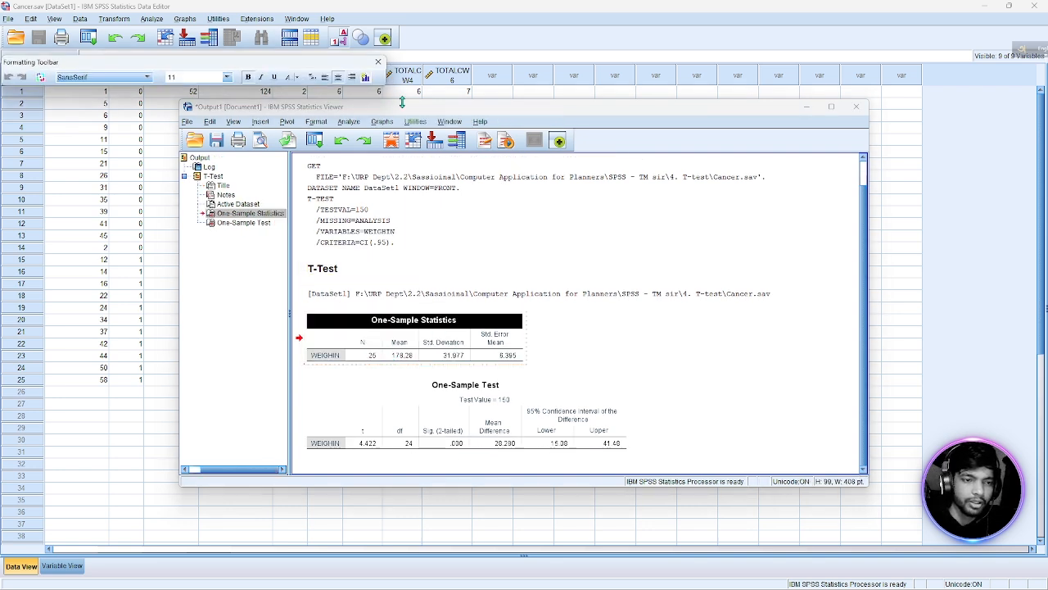
click(378, 62)
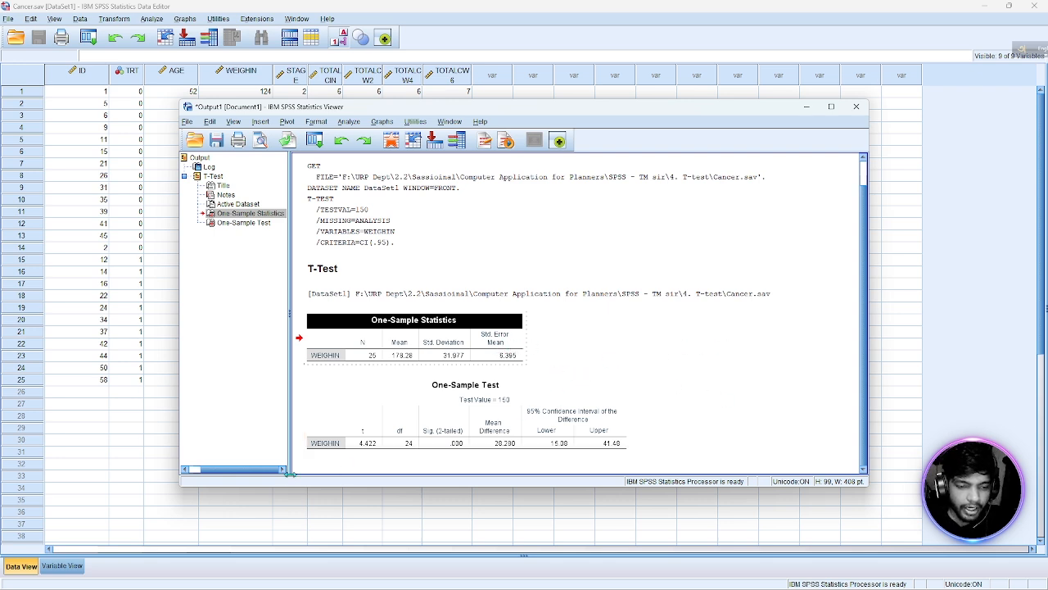
click(368, 446)
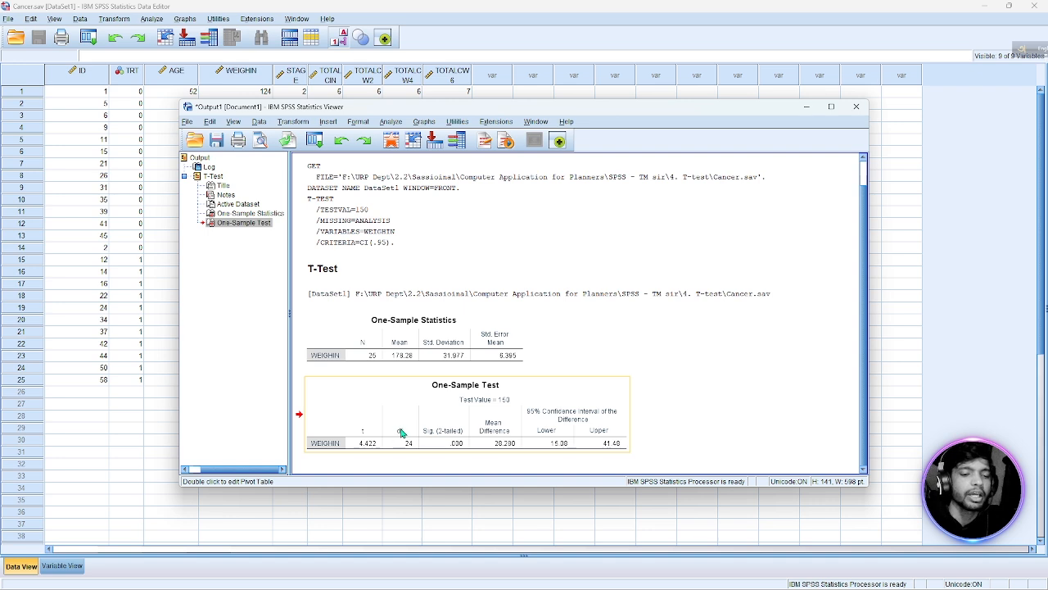
click(368, 359)
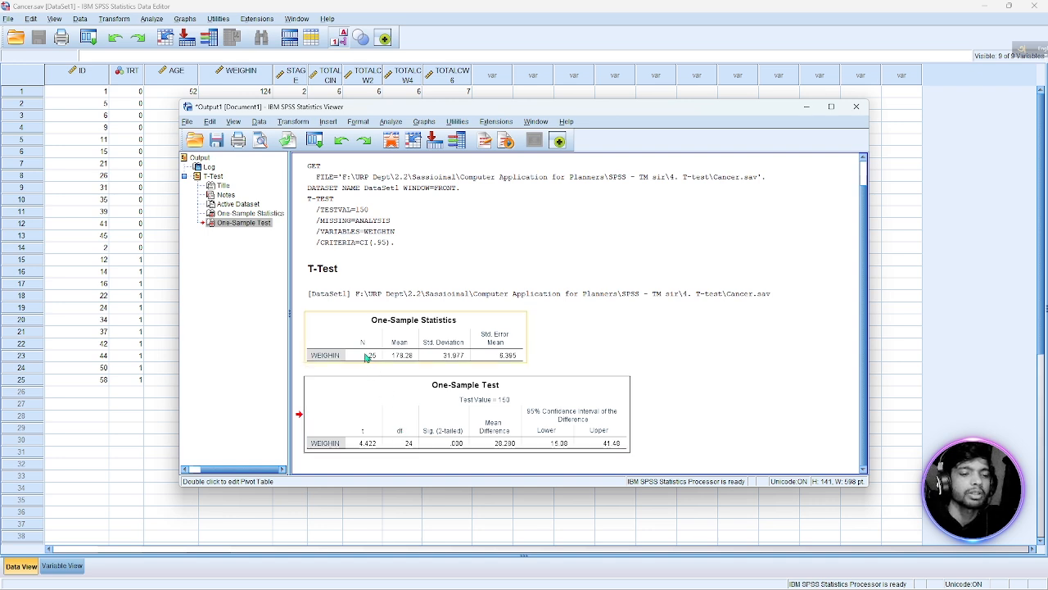
click(410, 446)
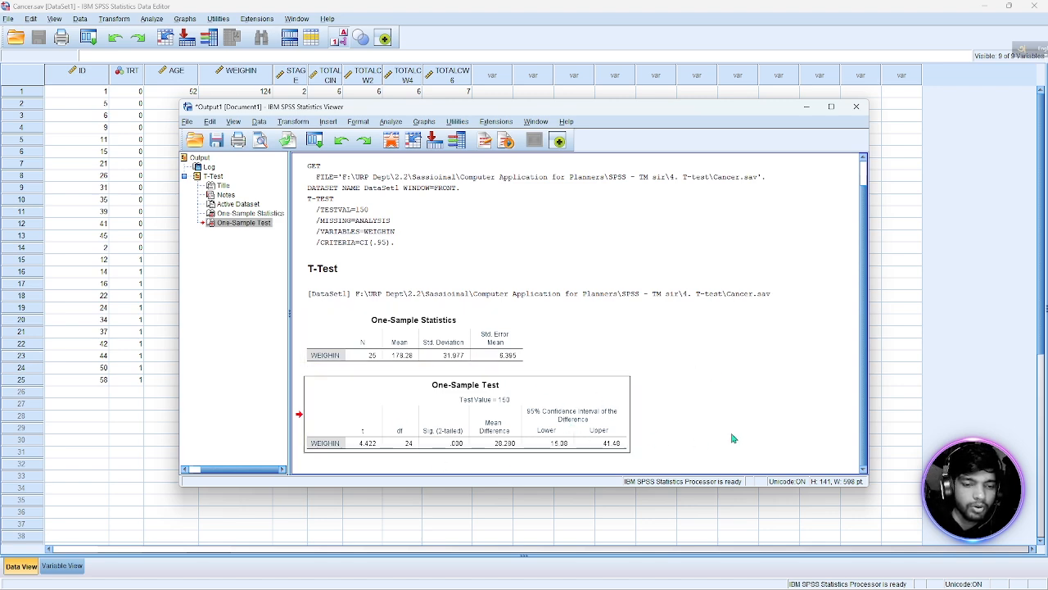
click(807, 107)
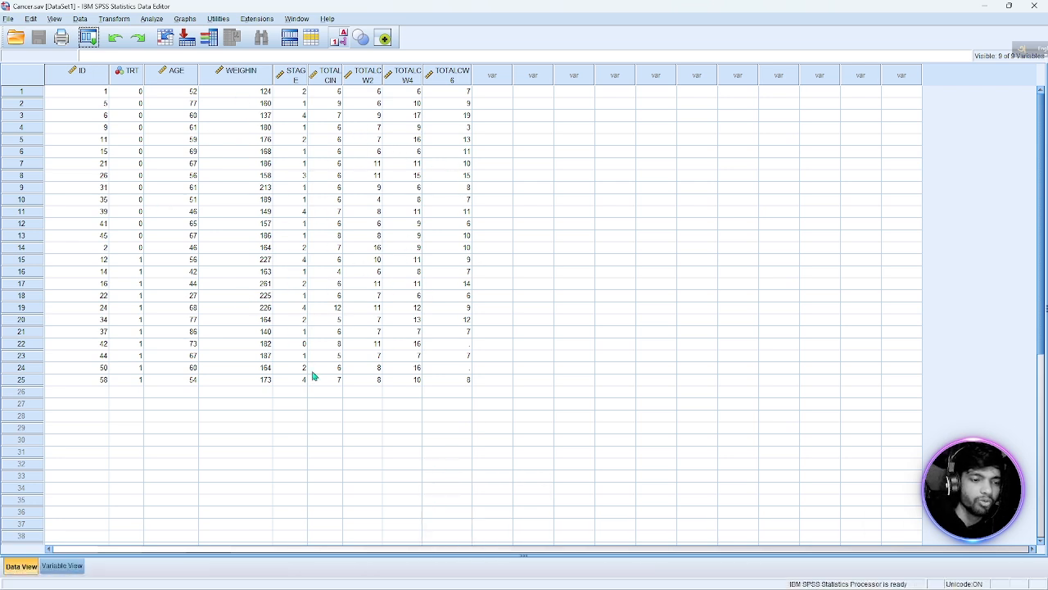
Step: Set up another One-Sample T Test on WEIGHIN with a test value of 180, accepting the 95% confidence interval and missing-value options
click(152, 18)
mouse_move(211, 85)
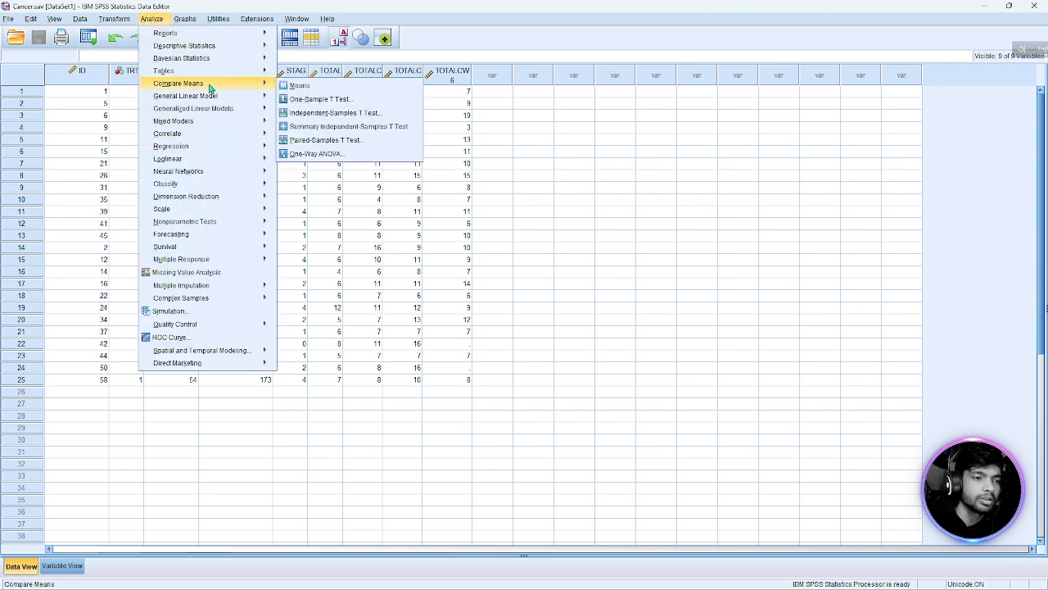
click(326, 100)
double_click(573, 335)
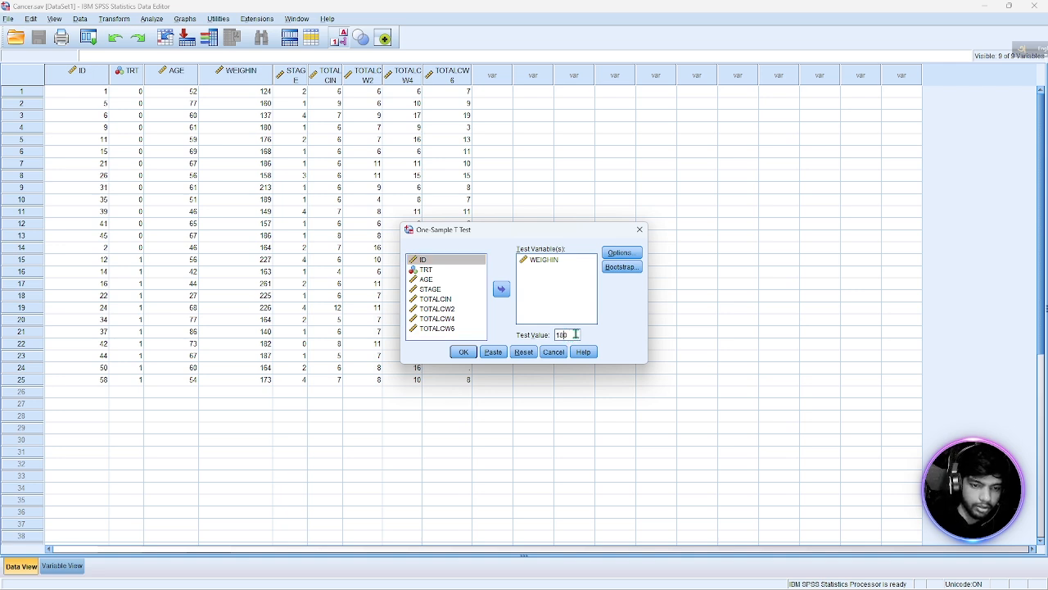
click(624, 254)
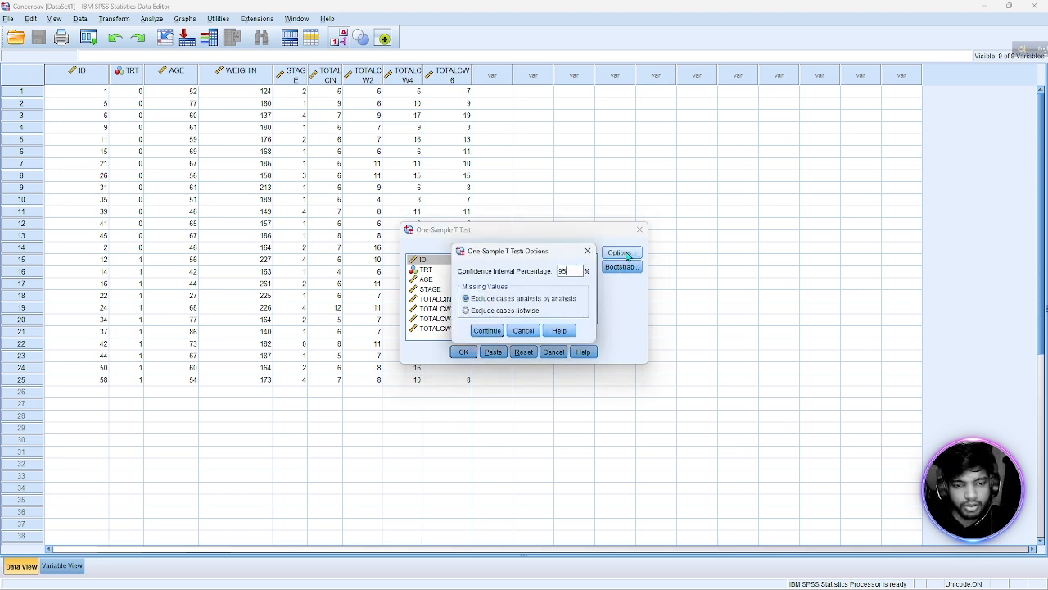
click(489, 332)
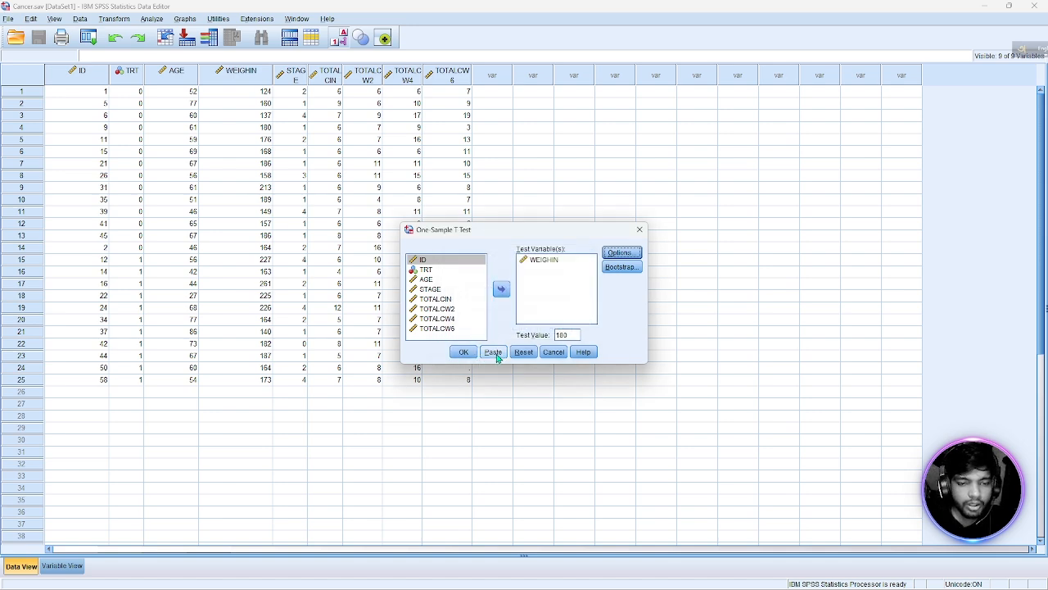
click(494, 353)
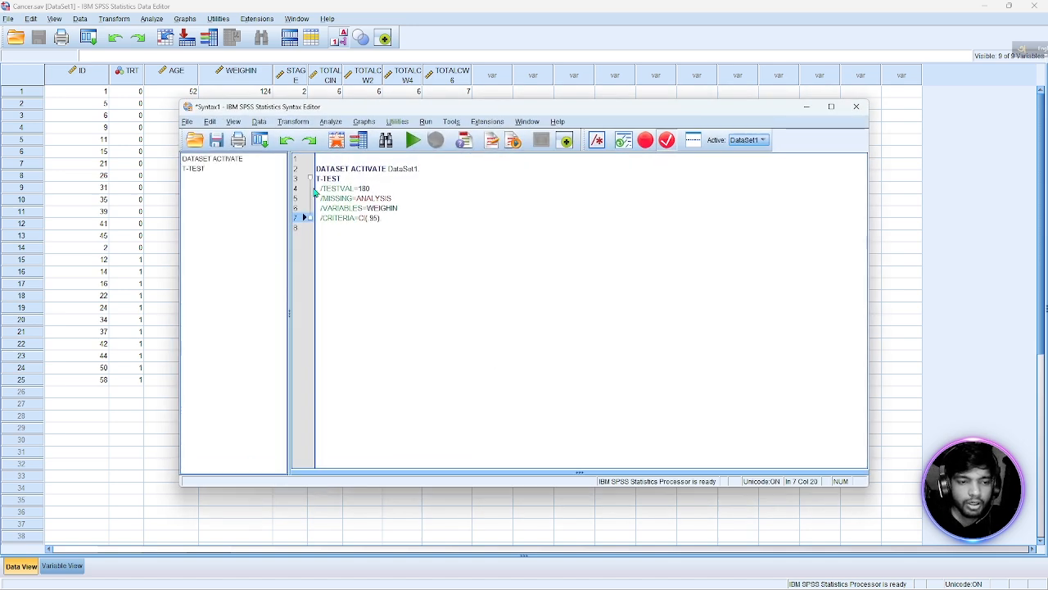
click(857, 106)
click(493, 314)
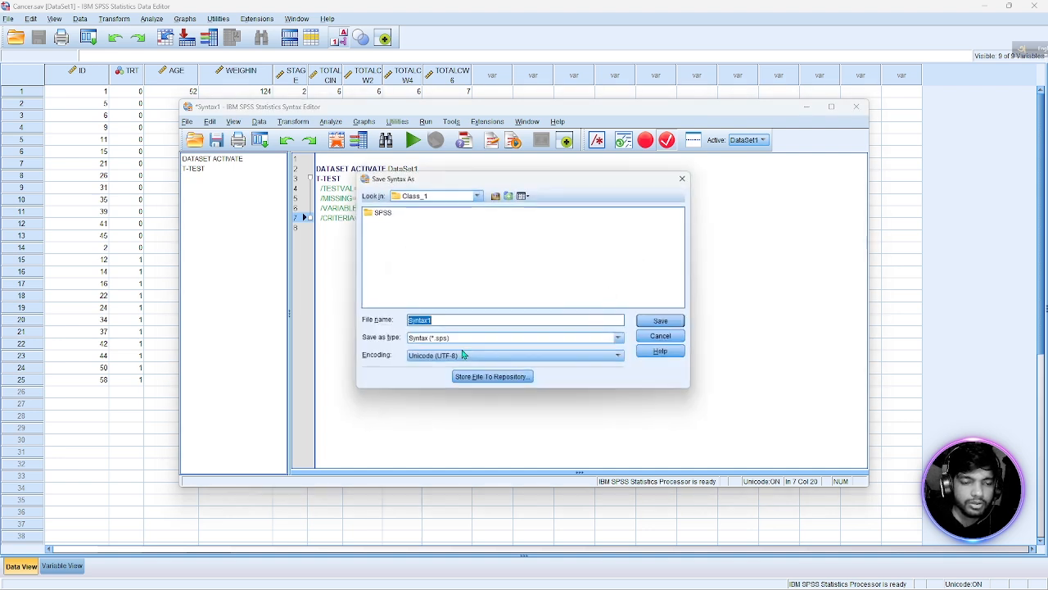
click(687, 177)
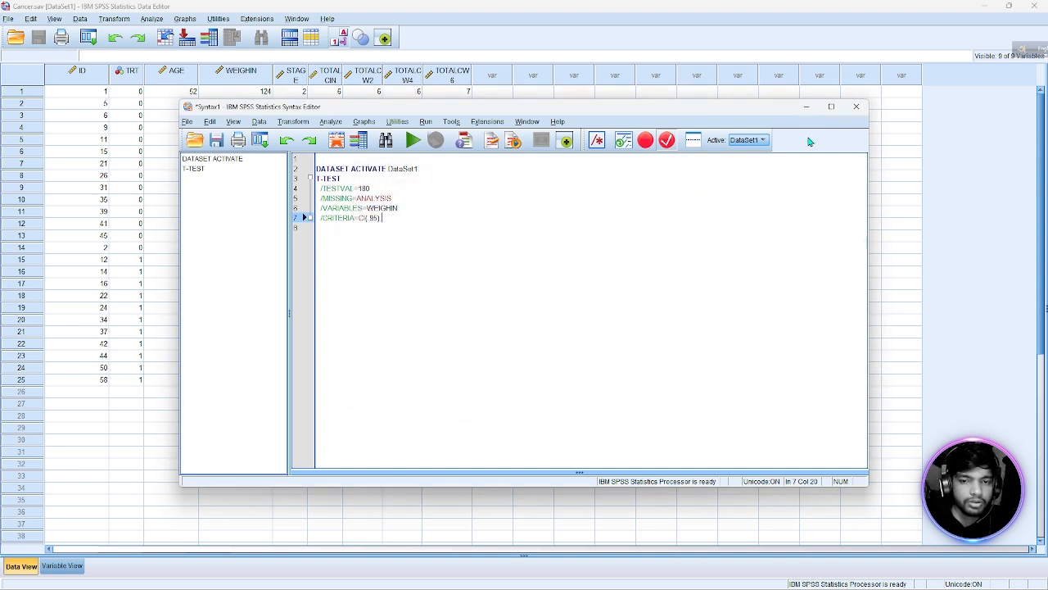
click(856, 107)
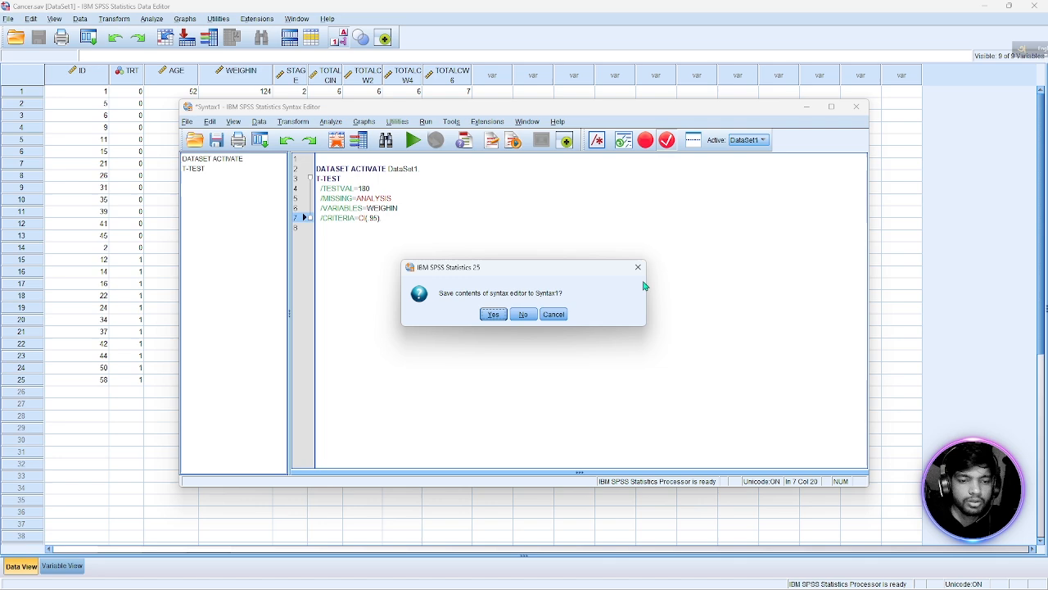
click(523, 316)
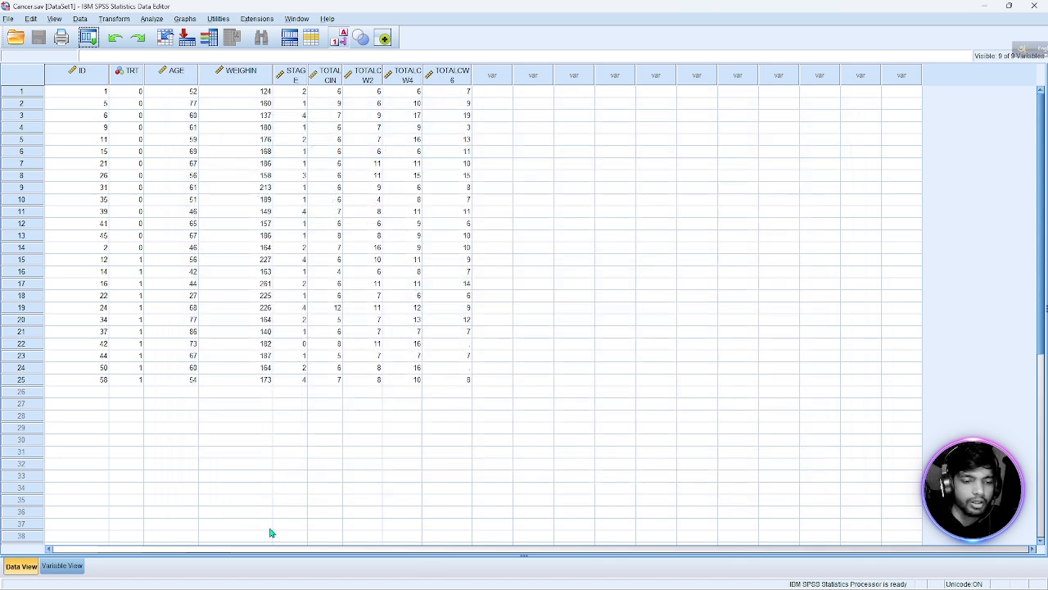
Step: Reopen the One-Sample T Test setup and run it on WEIGHIN against the test value of 180
click(151, 19)
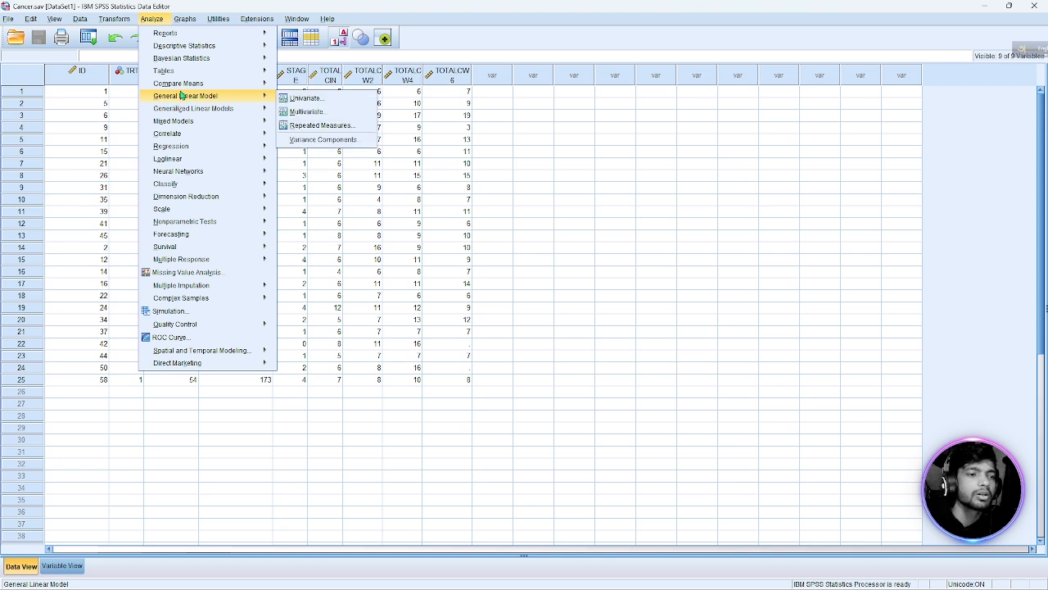
mouse_move(237, 83)
click(318, 99)
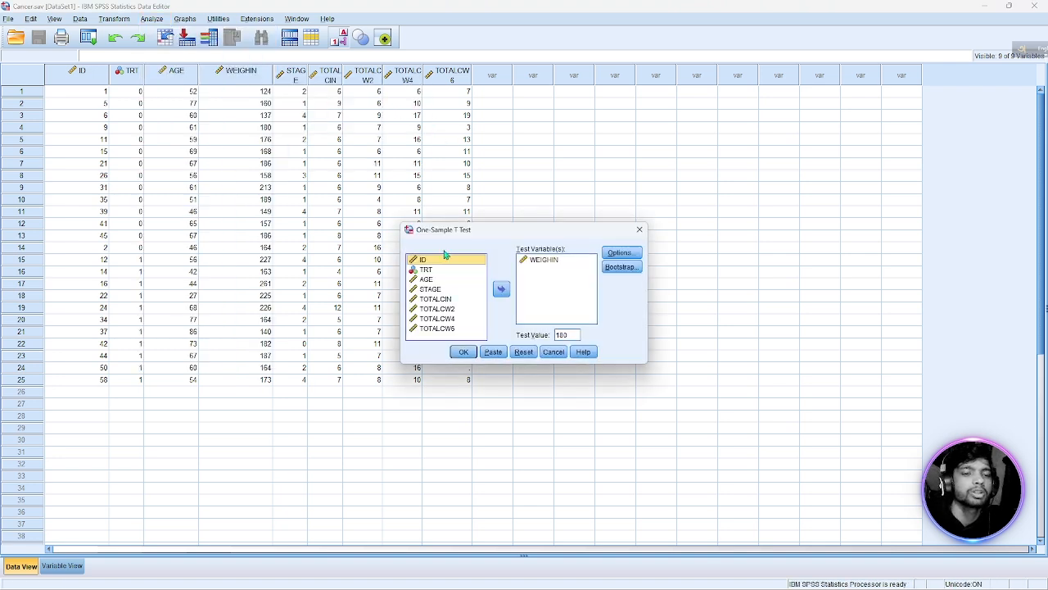
click(547, 259)
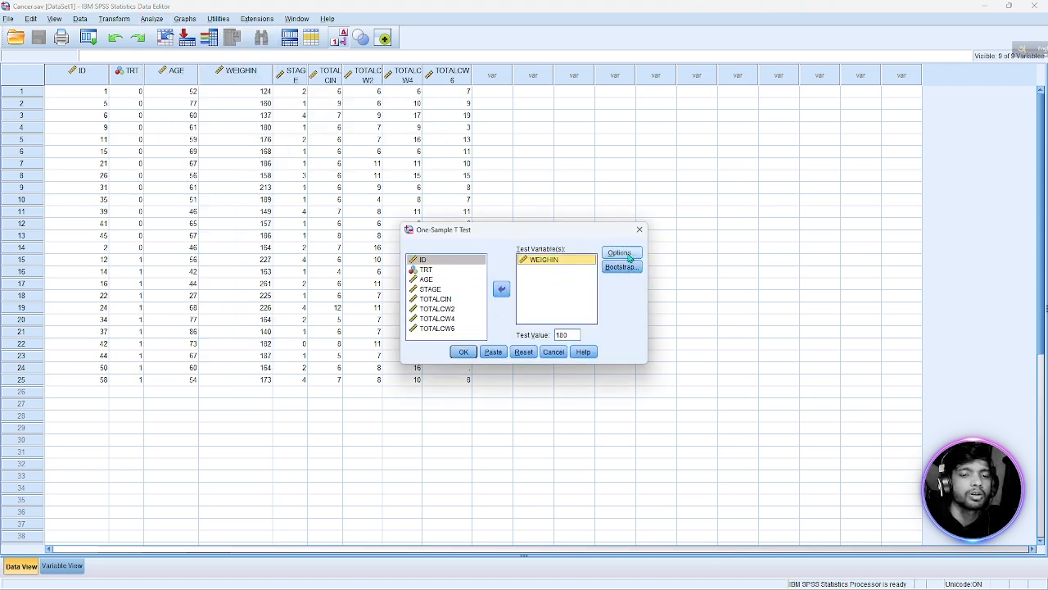
click(463, 352)
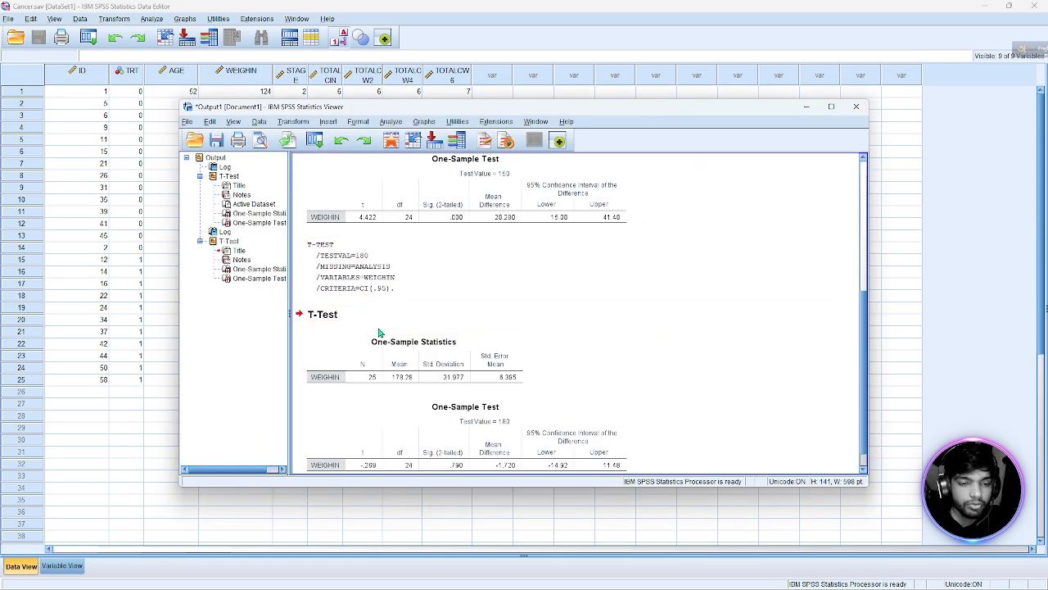
Step: Compare the significance results of the two WEIGHIN one-sample tests in the output, and return to the dataset
click(401, 360)
scroll(402, 361, down, 1)
click(451, 373)
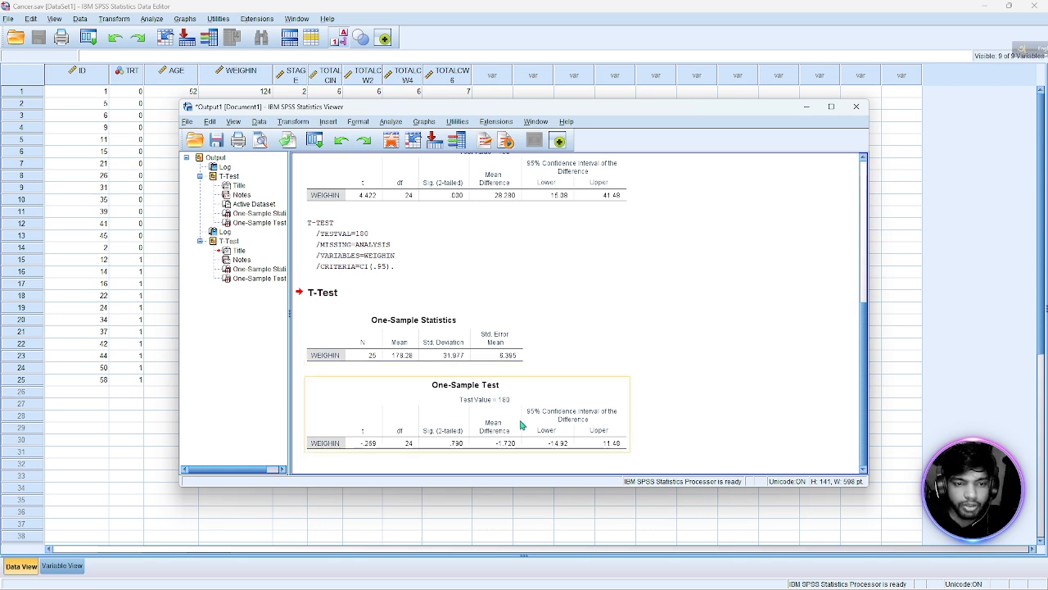
scroll(532, 287, up, 5)
scroll(524, 293, down, 5)
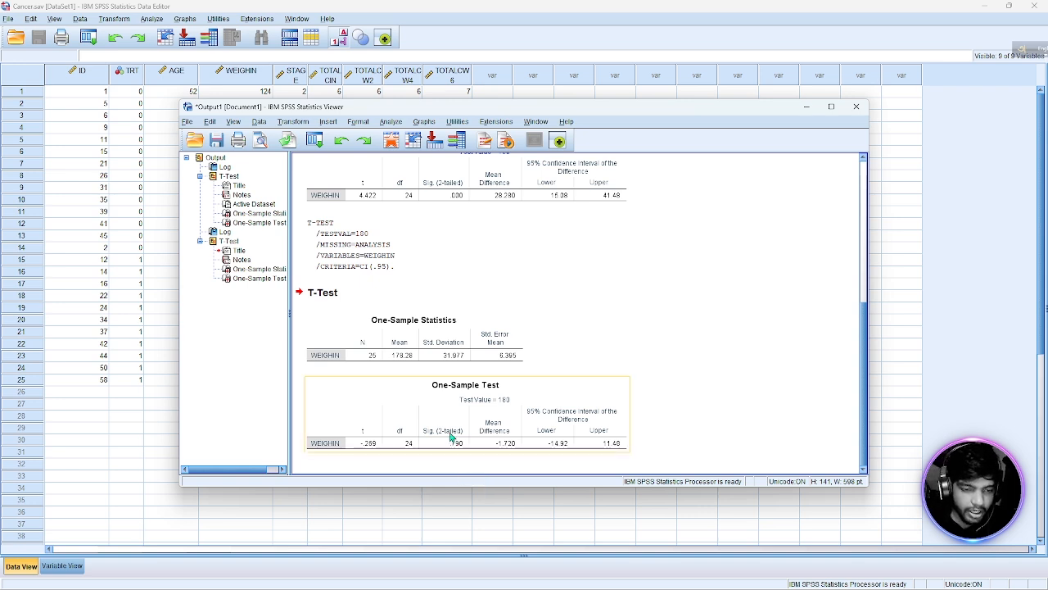
scroll(457, 303, up, 3)
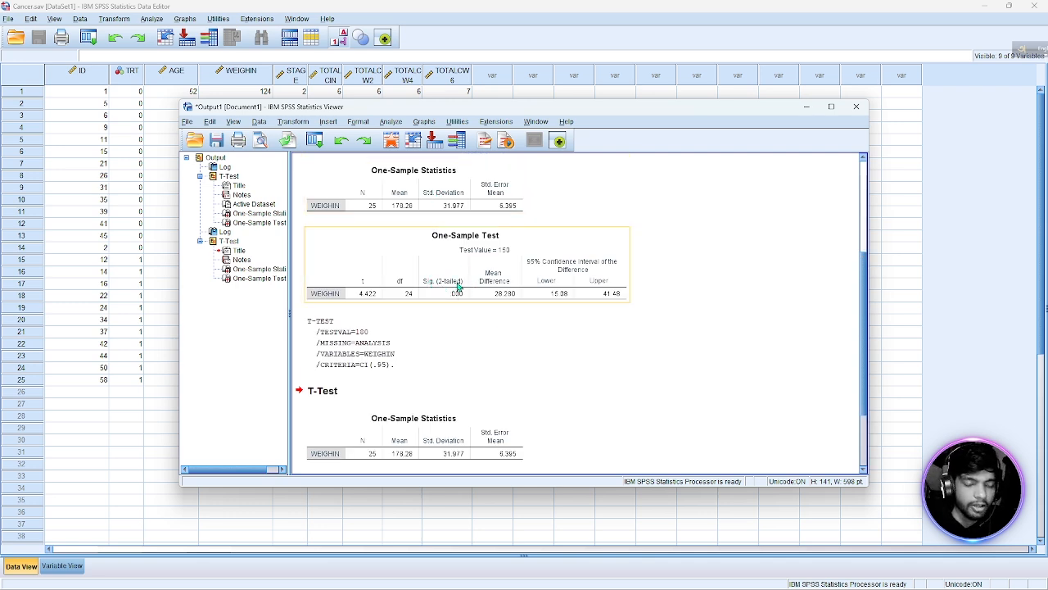
scroll(457, 369, down, 3)
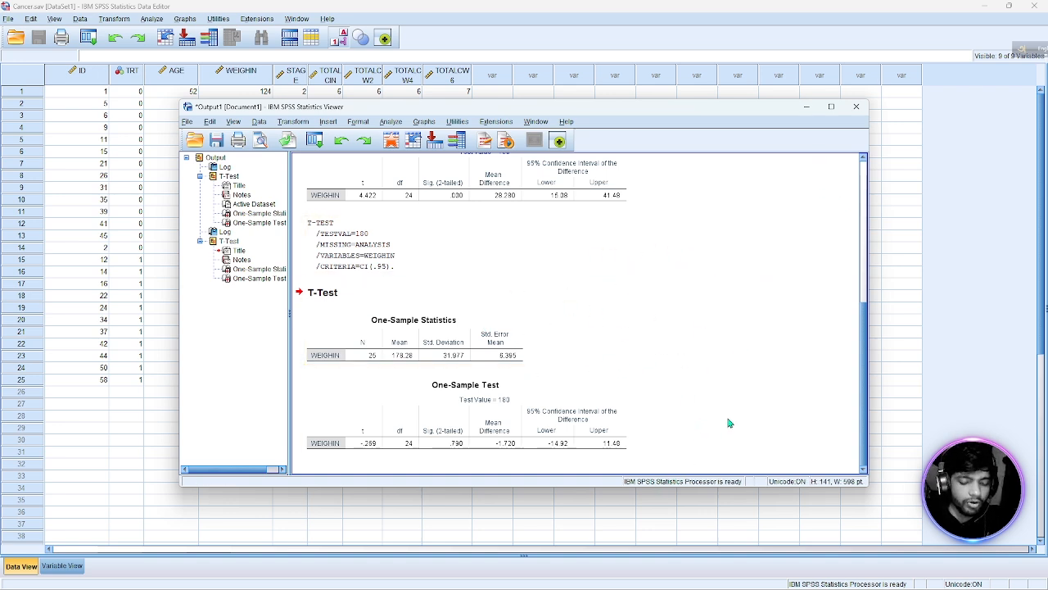
click(807, 107)
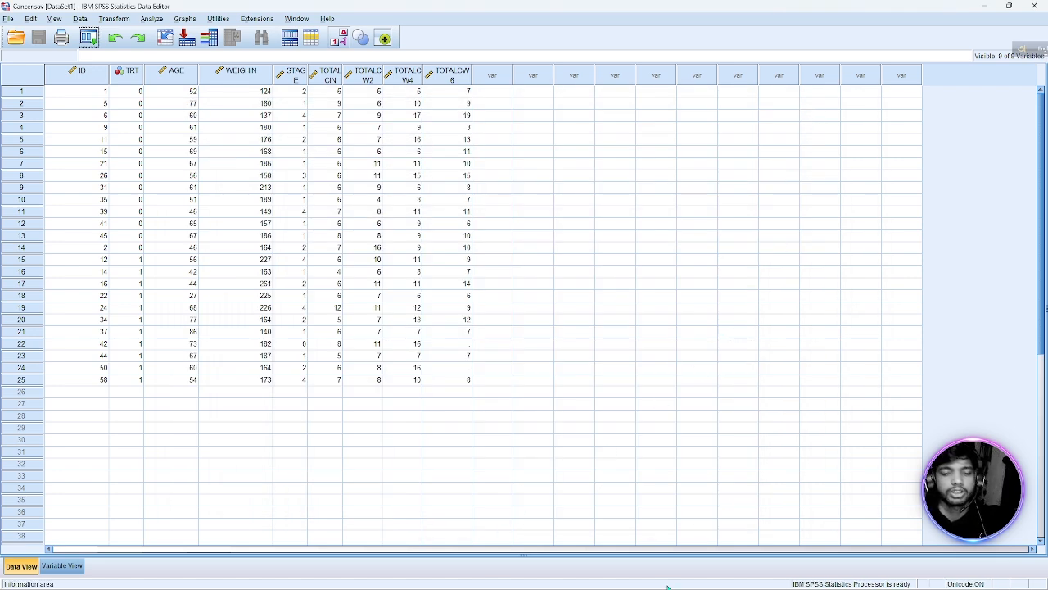
Step: Switch to the t-test manual in Word, read the independent-samples question on age by treatment group, and return to the Cancer.sav dataset in SPSS
click(707, 577)
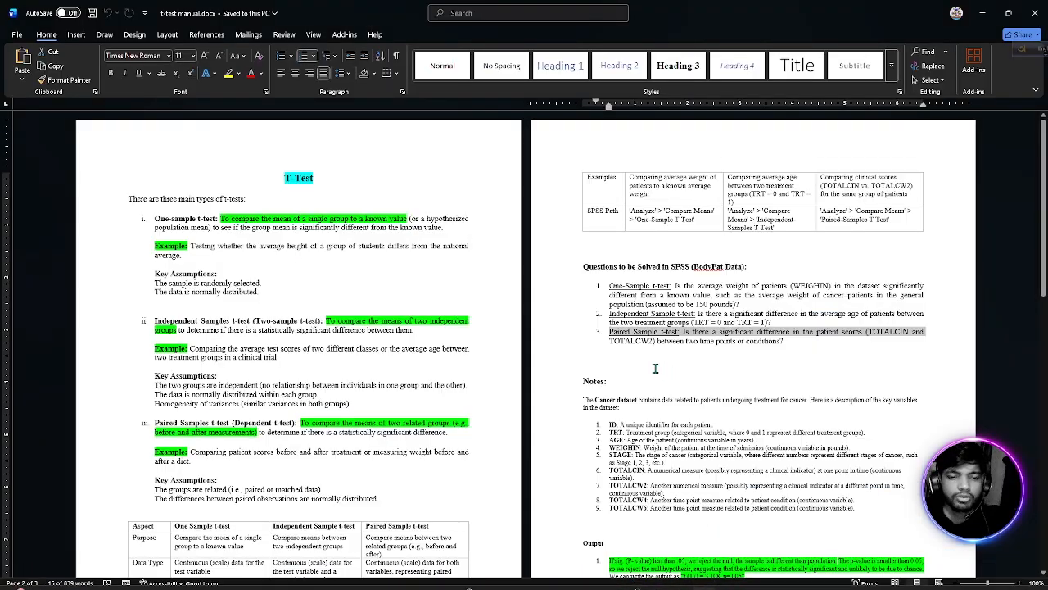
click(645, 312)
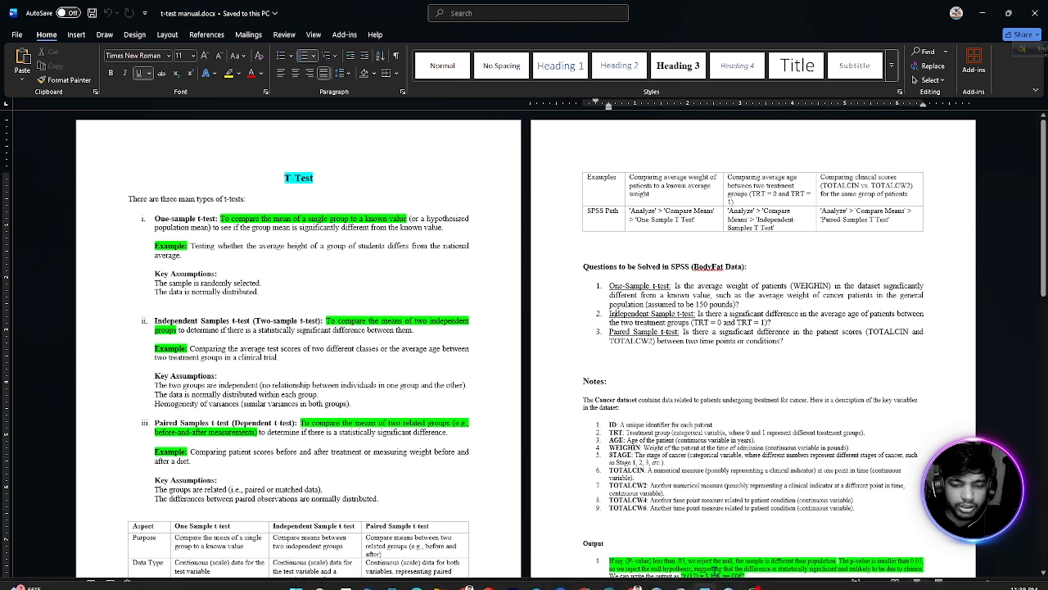
click(786, 512)
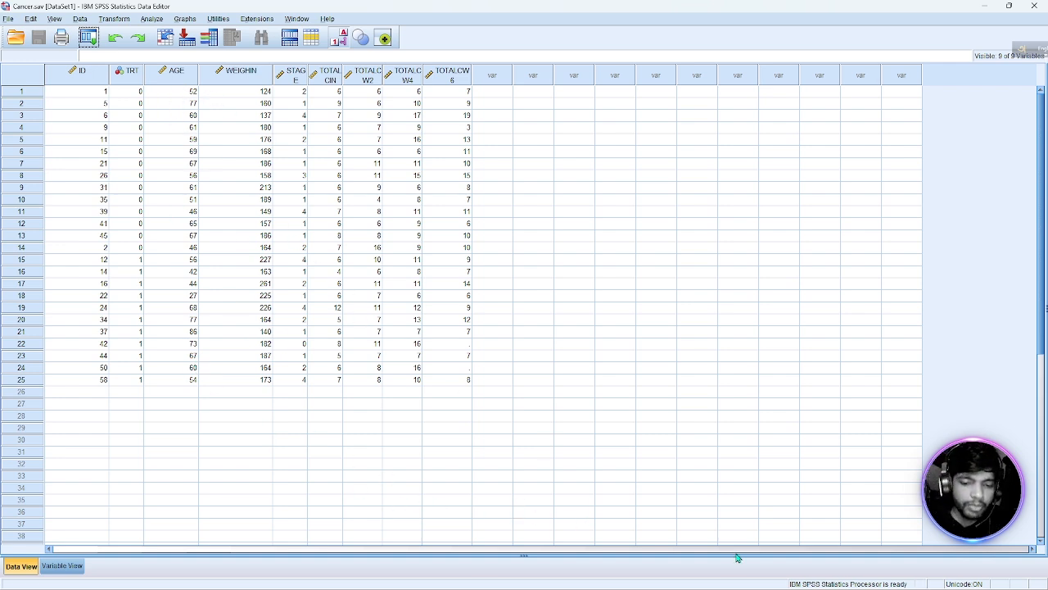
mouse_move(729, 577)
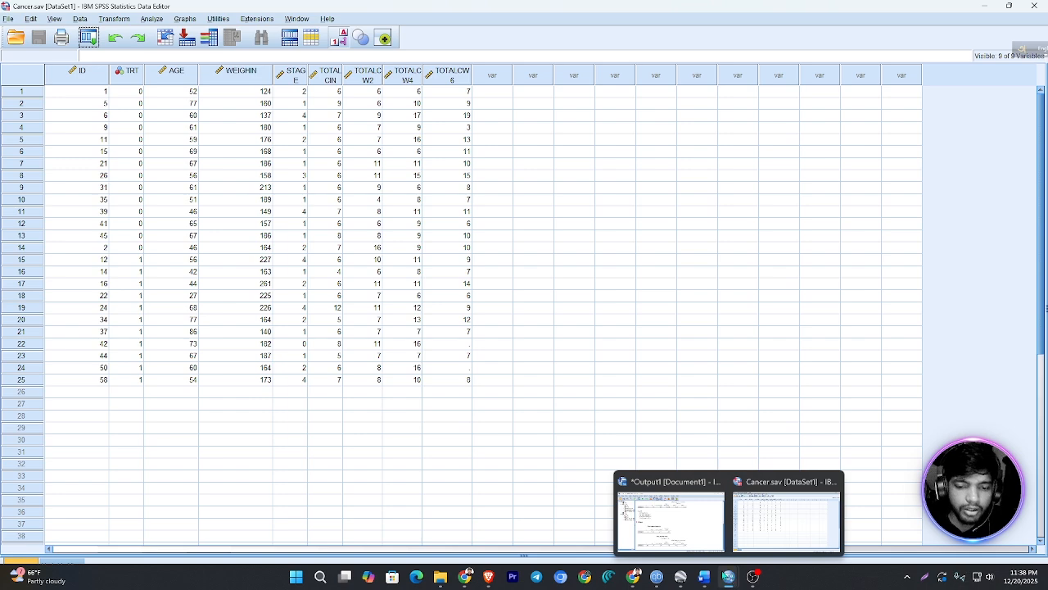
click(704, 577)
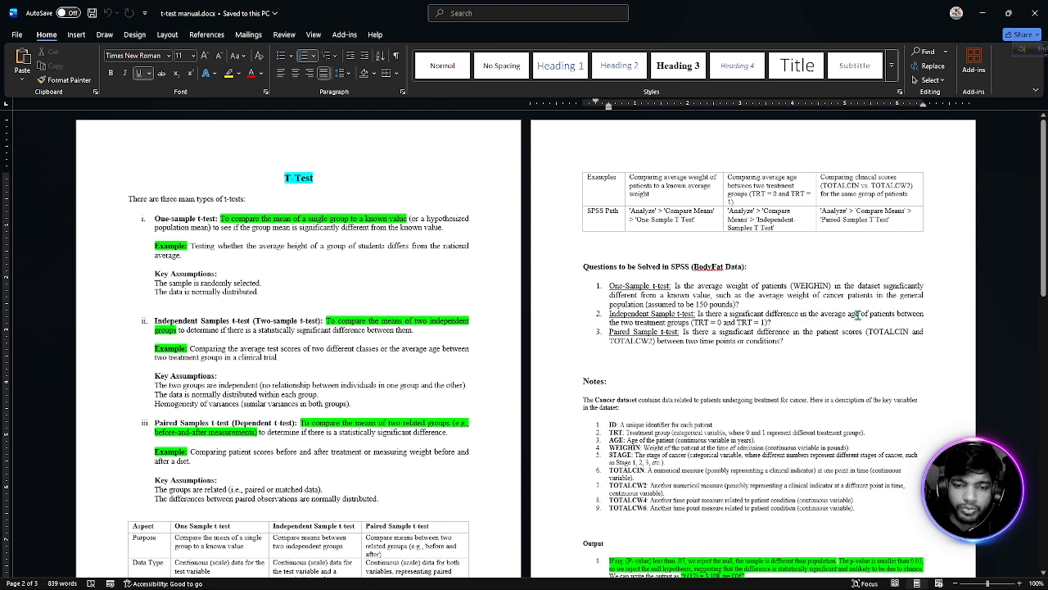
click(985, 23)
mouse_move(651, 583)
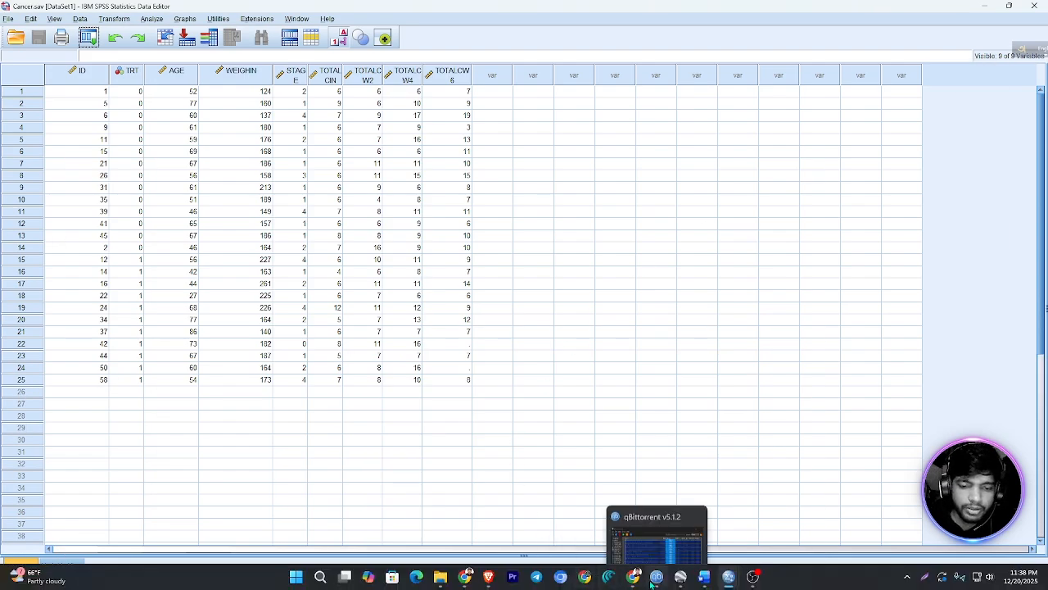
mouse_move(728, 577)
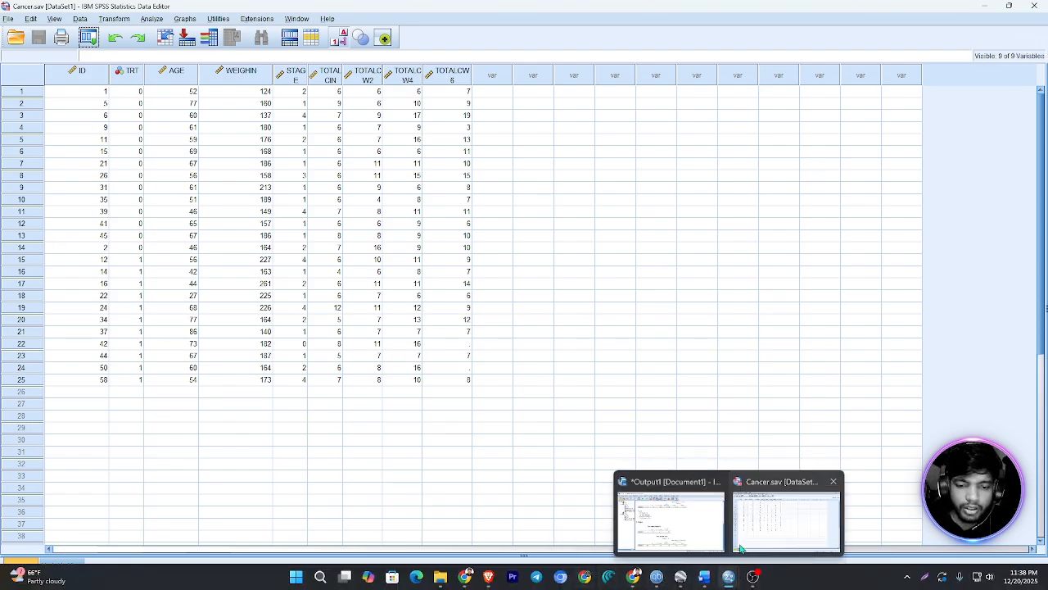
click(740, 547)
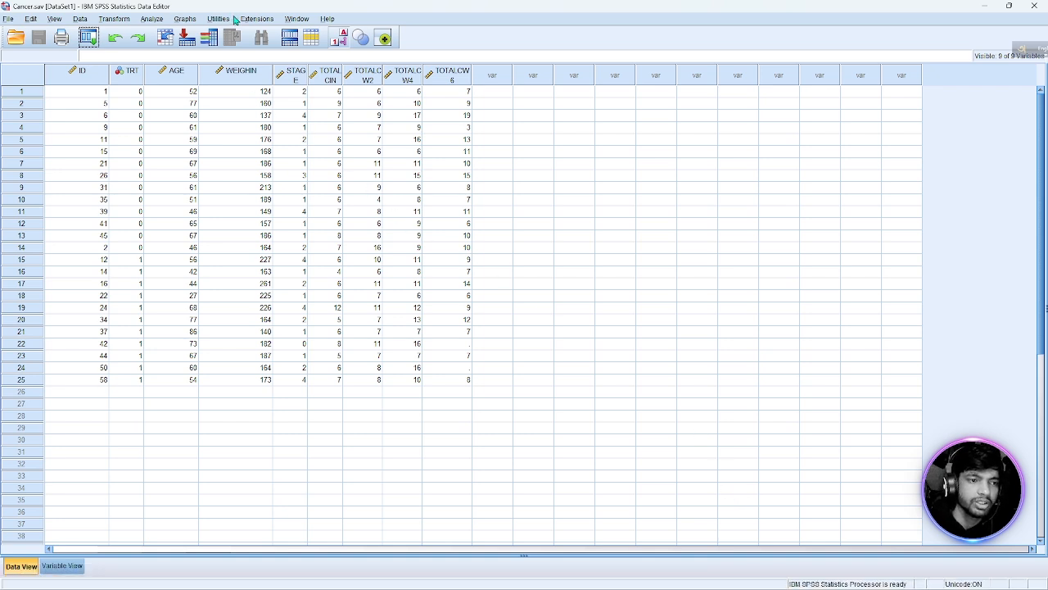
Step: Start an Independent-Samples T Test with AGE as the test variable and TRT as the grouping variable
click(155, 19)
mouse_move(181, 85)
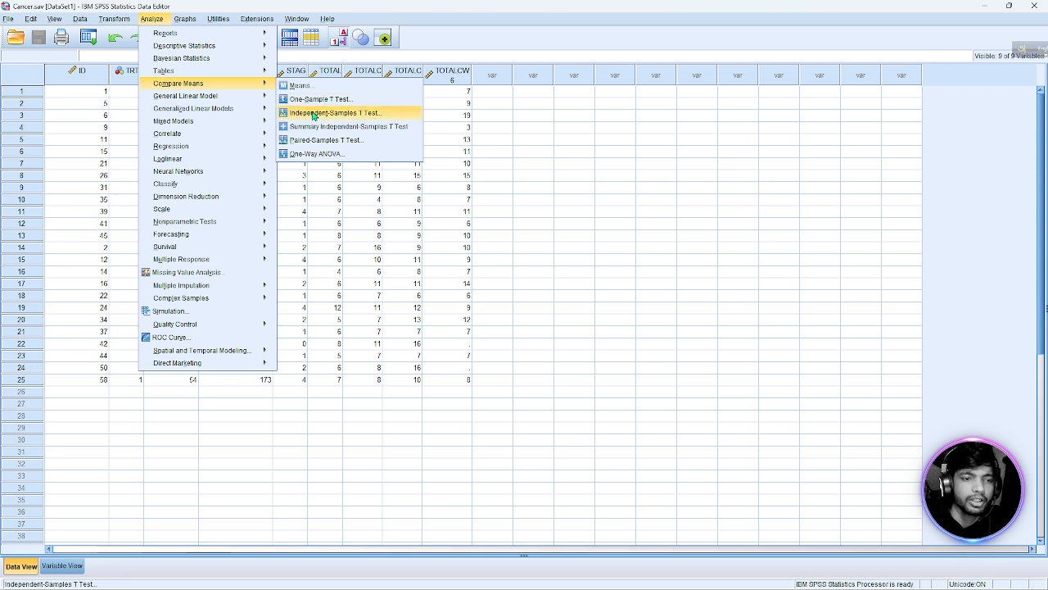
click(313, 116)
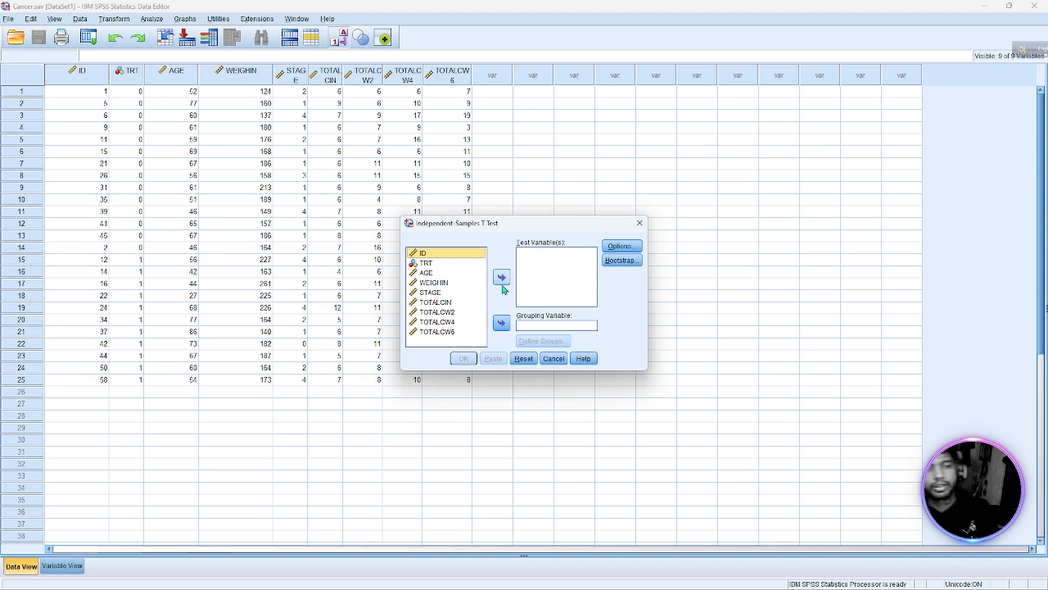
click(437, 274)
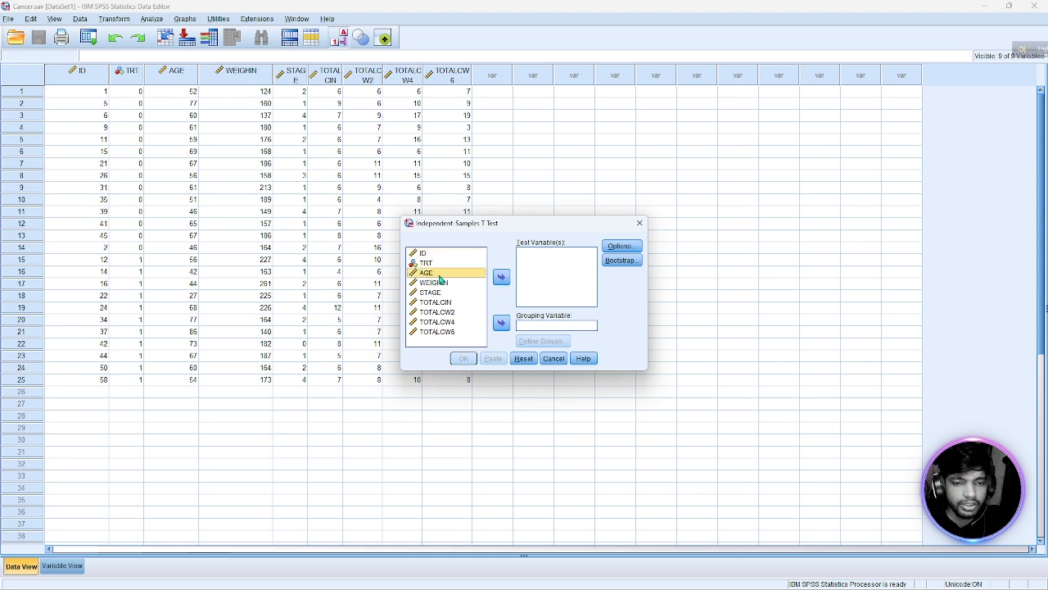
click(501, 278)
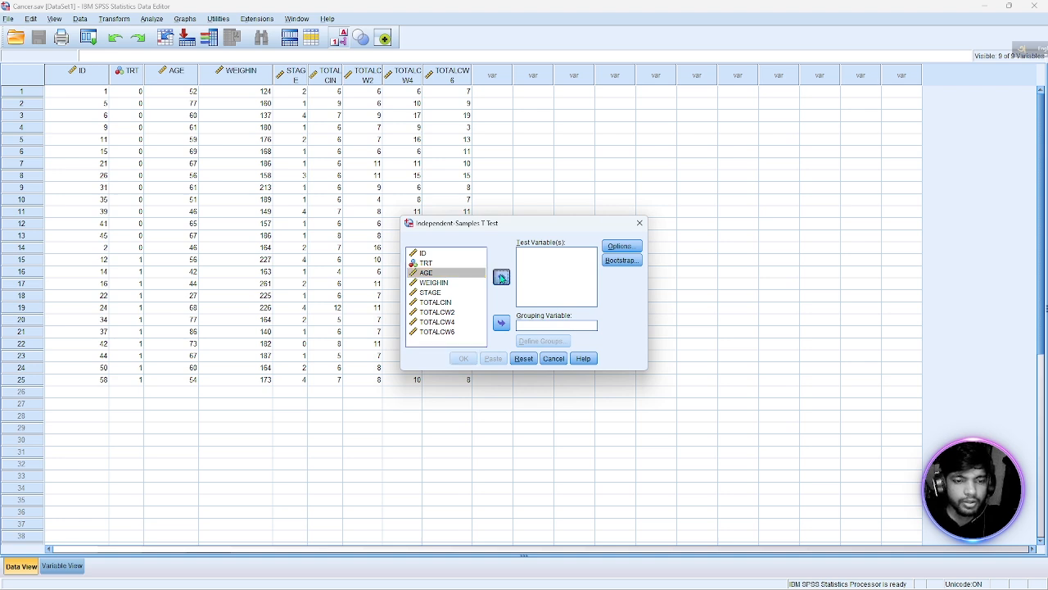
click(430, 262)
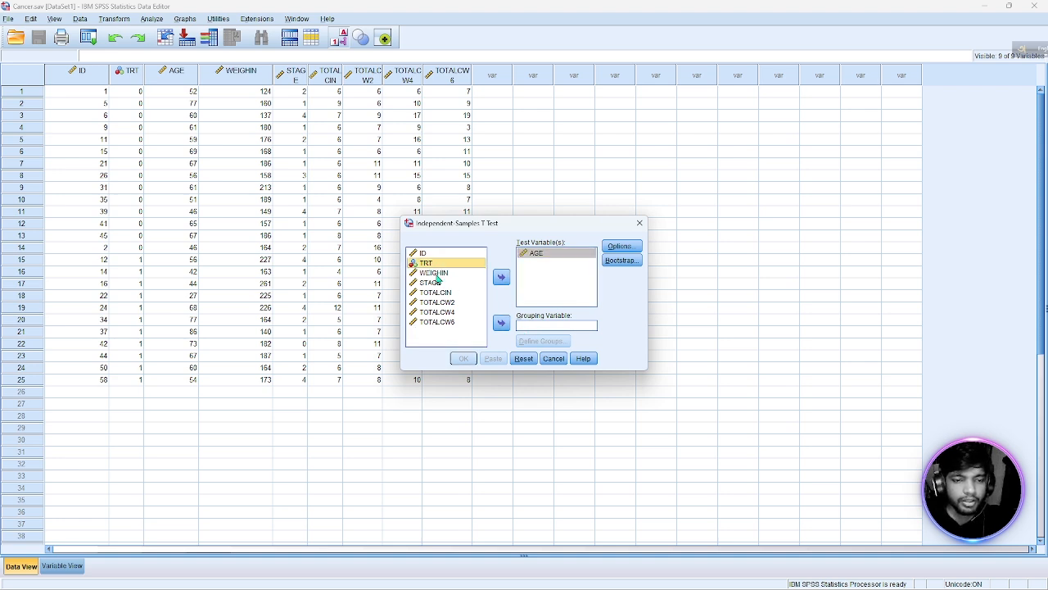
click(501, 324)
Step: Define the TRT groups as 0 and 1, and run the independent-samples t-test
click(540, 341)
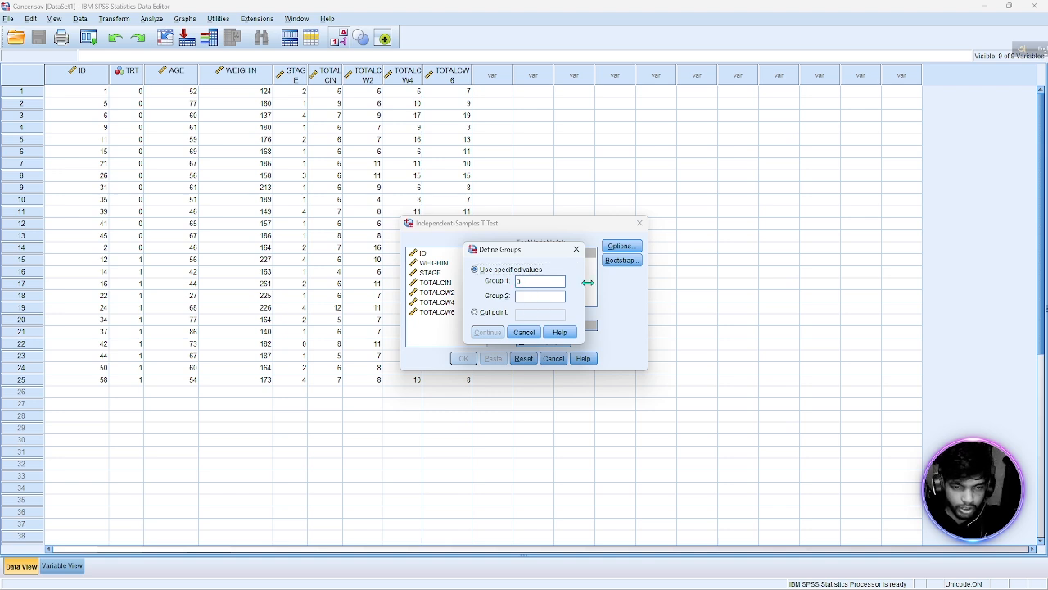
text(1)
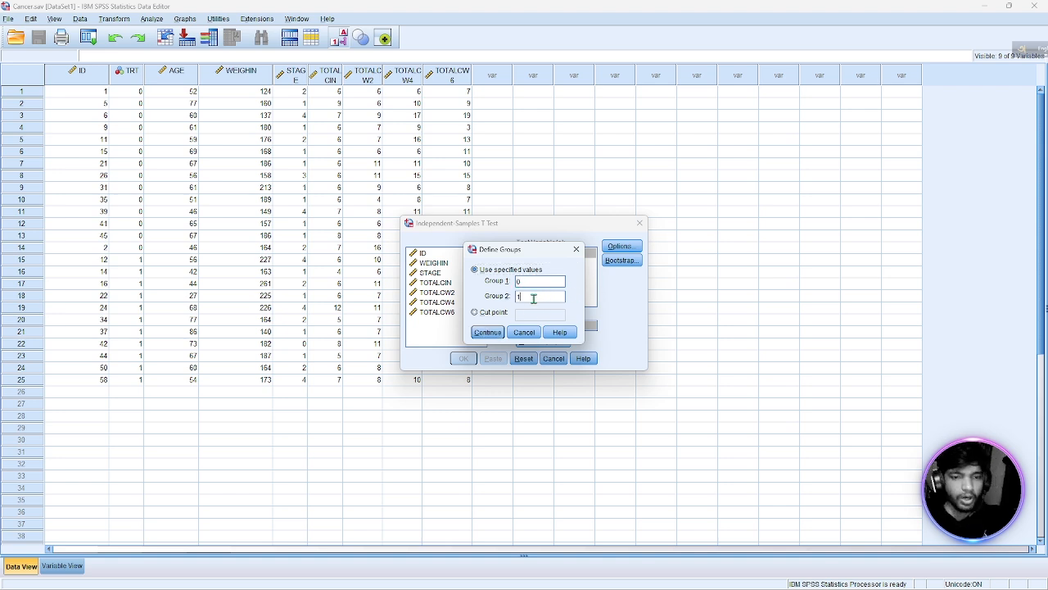
click(486, 335)
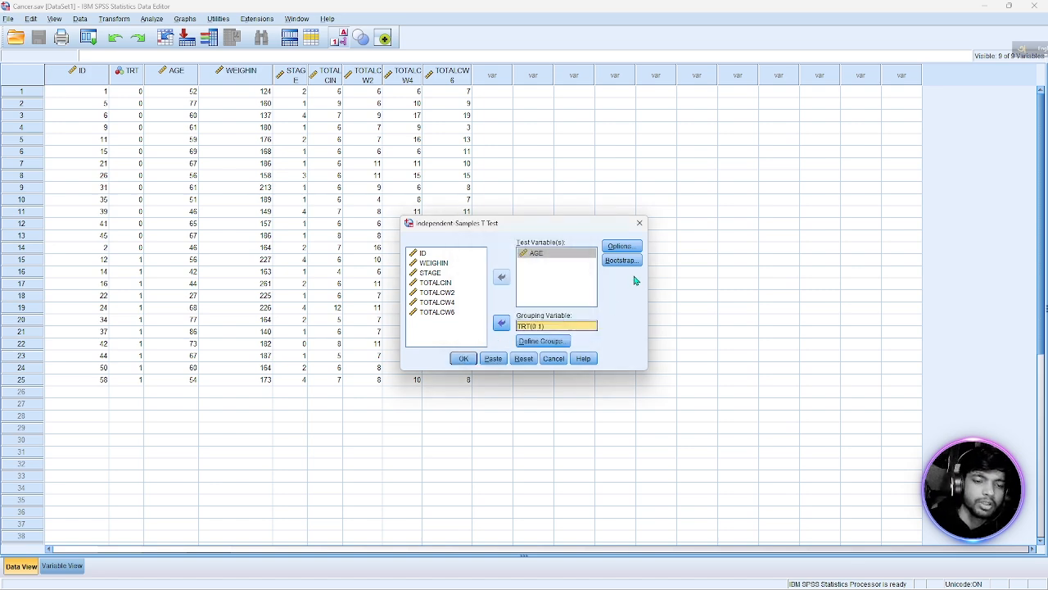
click(464, 358)
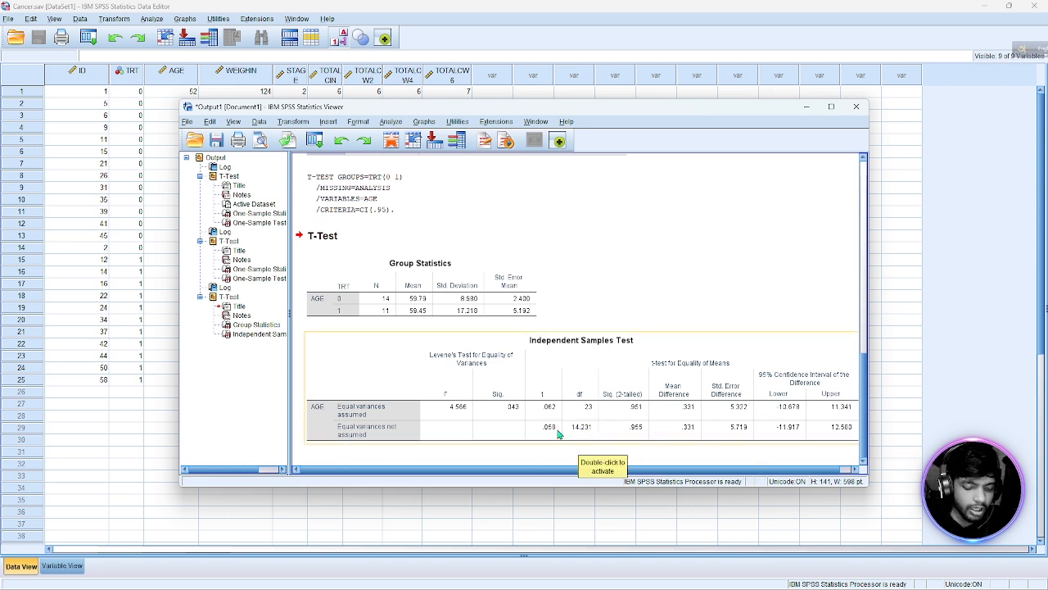
Step: Switch to the t-test manual in Word, read the paired-samples question on TOTALCIN and TOTALCW2, and return to the Cancer.sav dataset in SPSS
mouse_move(606, 583)
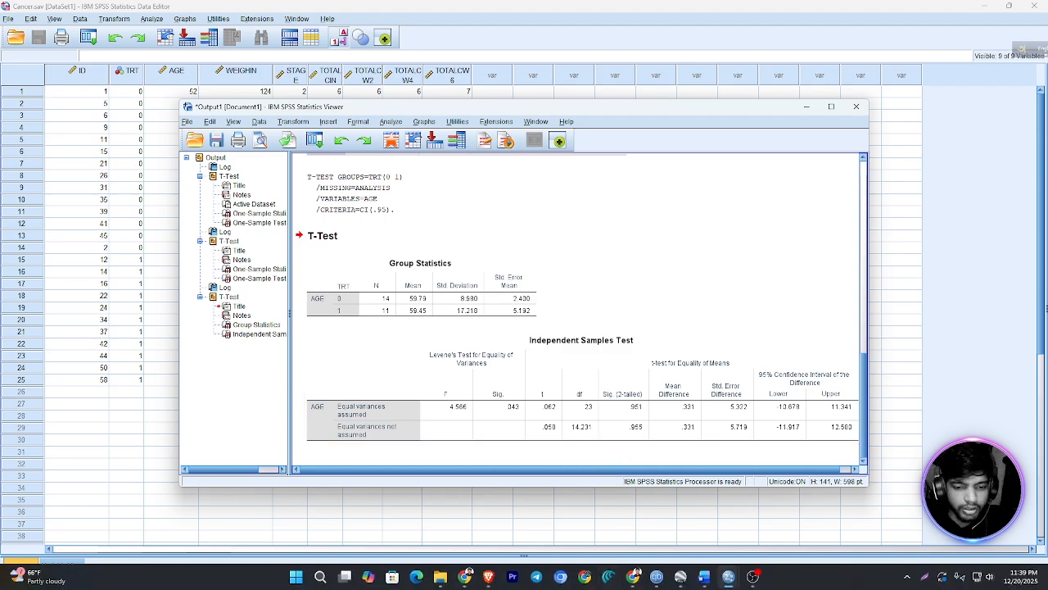
click(704, 576)
scroll(648, 327, down, 1)
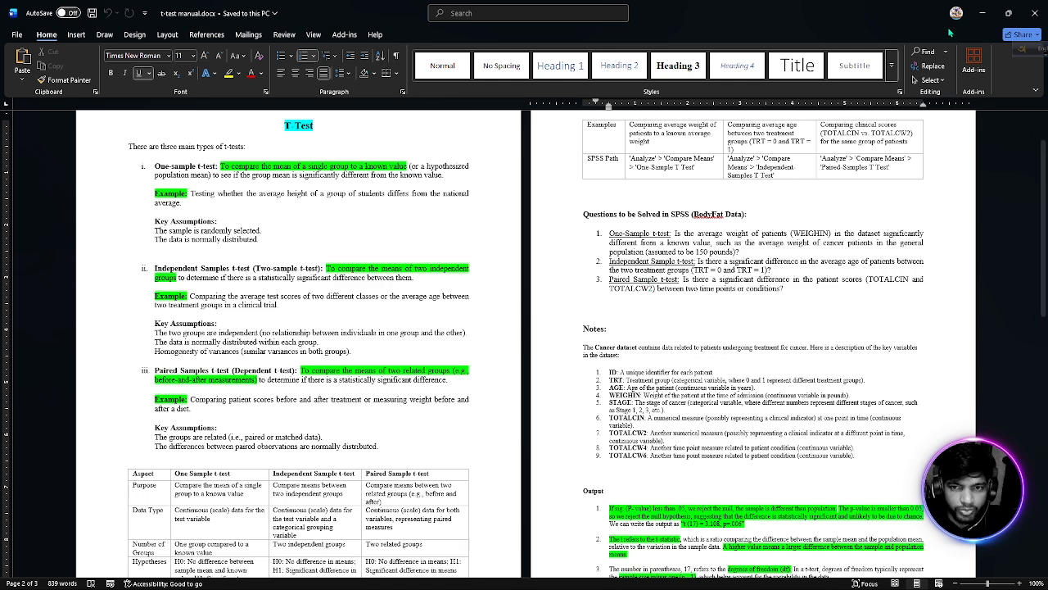
click(992, 13)
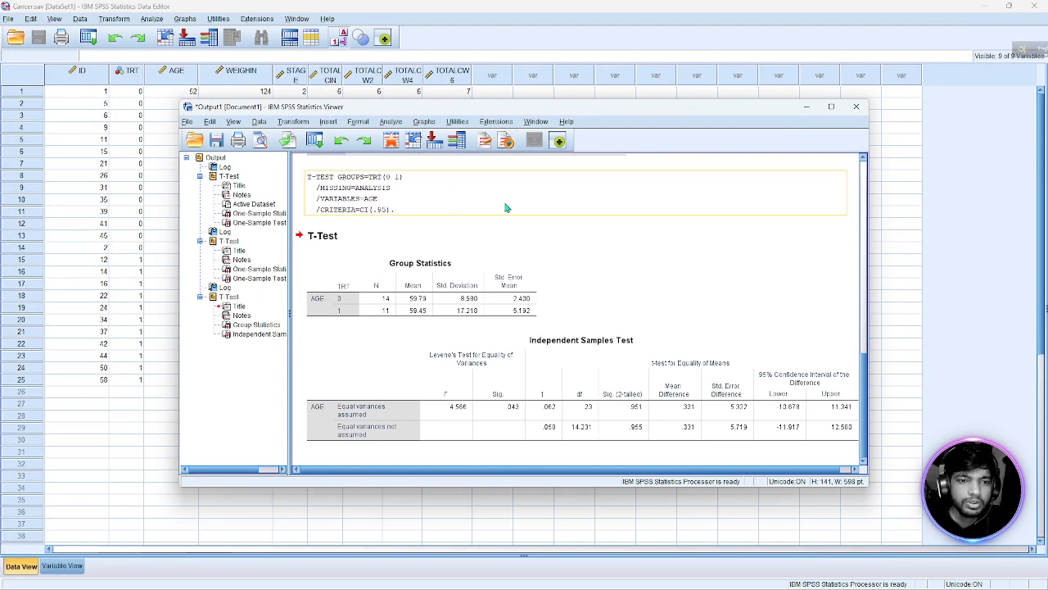
click(806, 106)
Step: Start a Paired-Samples T Test and set TOTALCIN and TOTALCW2 as the first pair
click(152, 18)
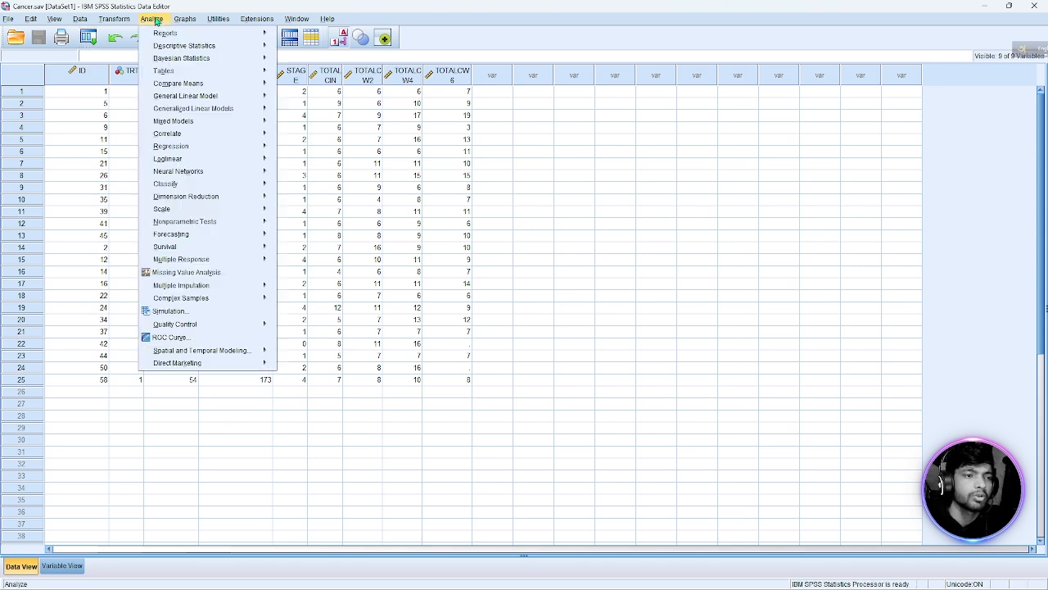
mouse_move(174, 112)
mouse_move(180, 83)
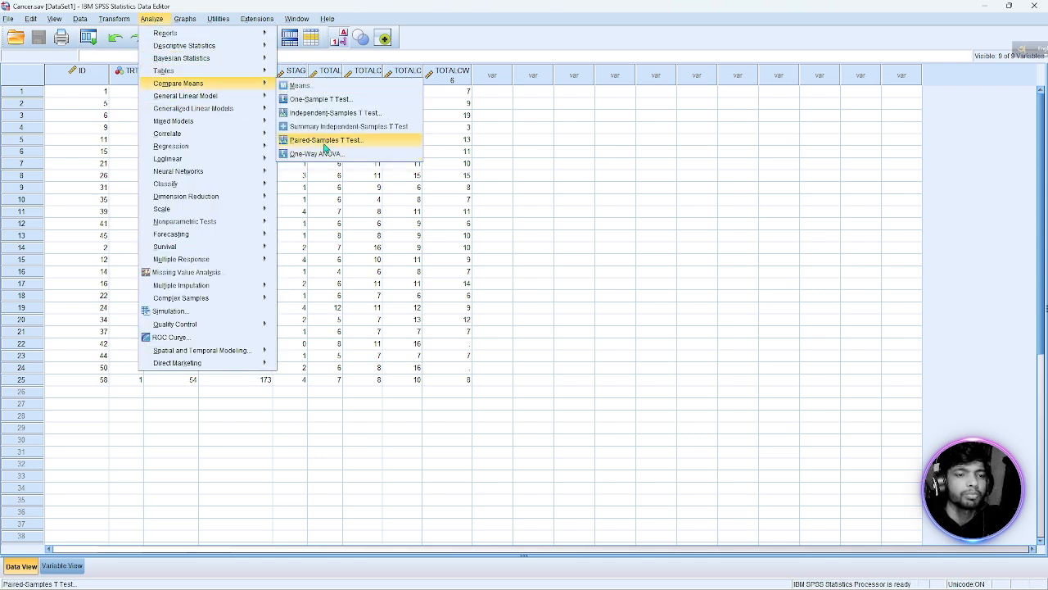
click(324, 140)
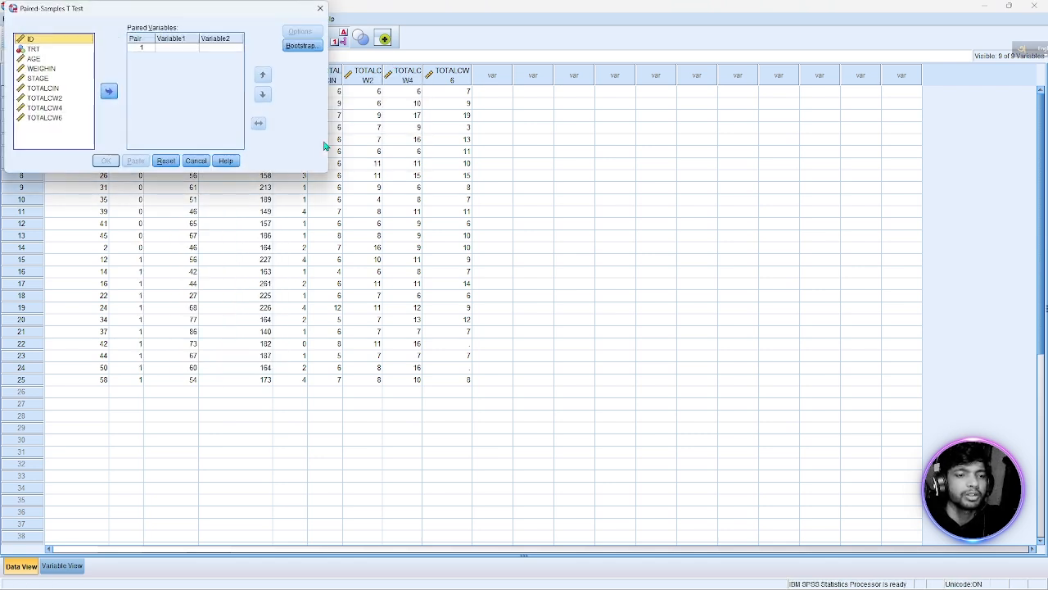
click(42, 90)
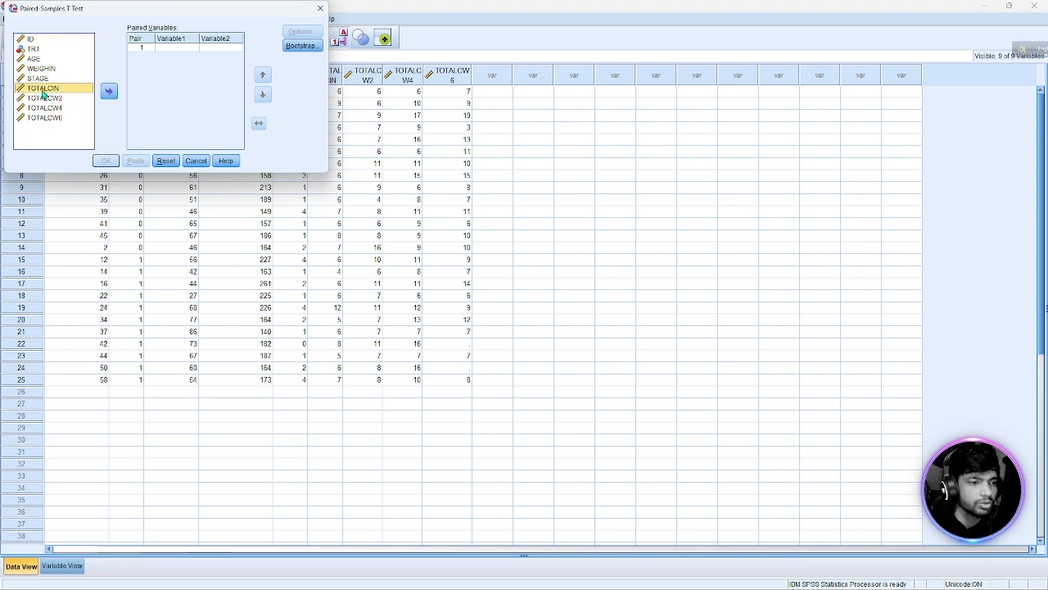
click(109, 92)
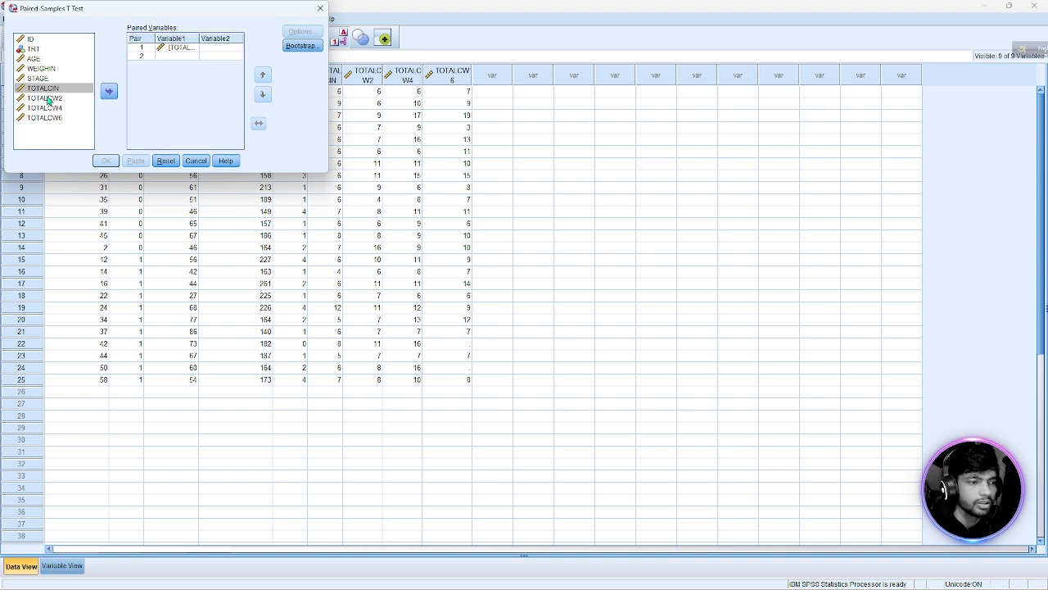
click(46, 97)
click(109, 92)
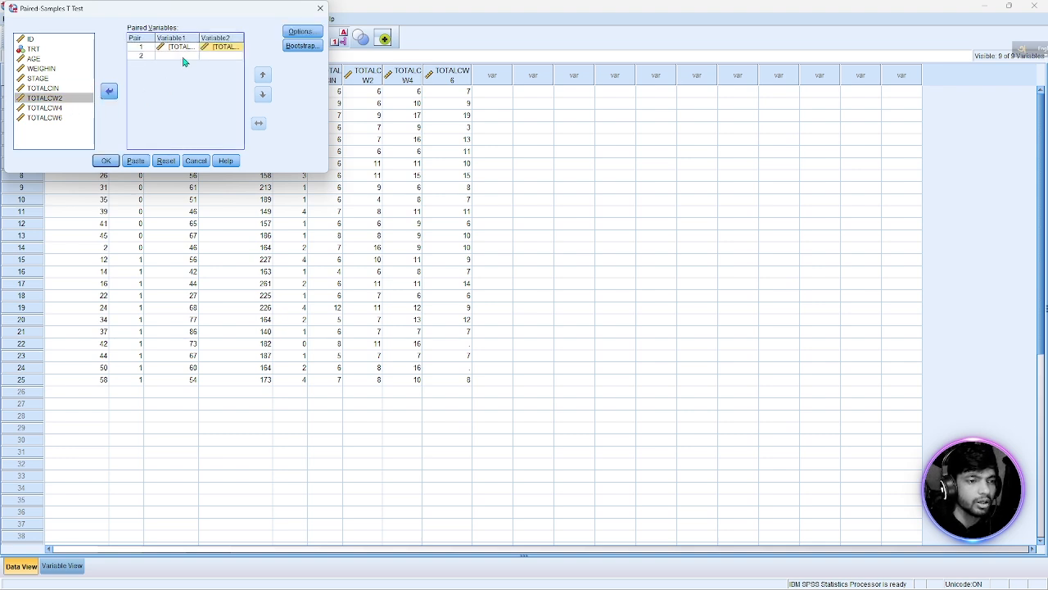
Step: Add two more pairs to the paired-samples test: TOTALCIN with TOTALCW4, and TOTALCIN with TOTALCW6
click(182, 55)
click(46, 88)
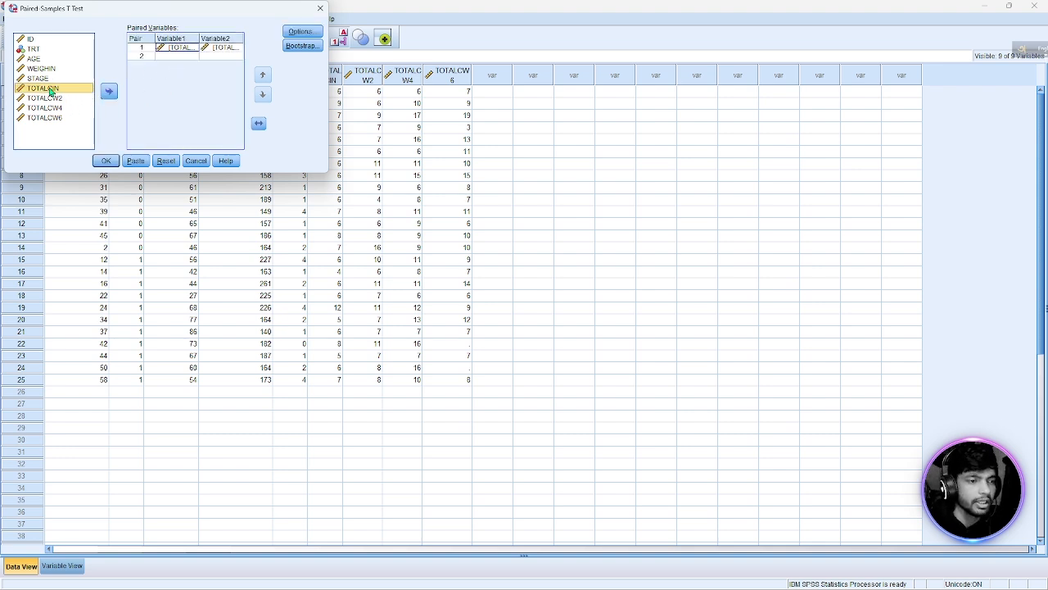
click(104, 94)
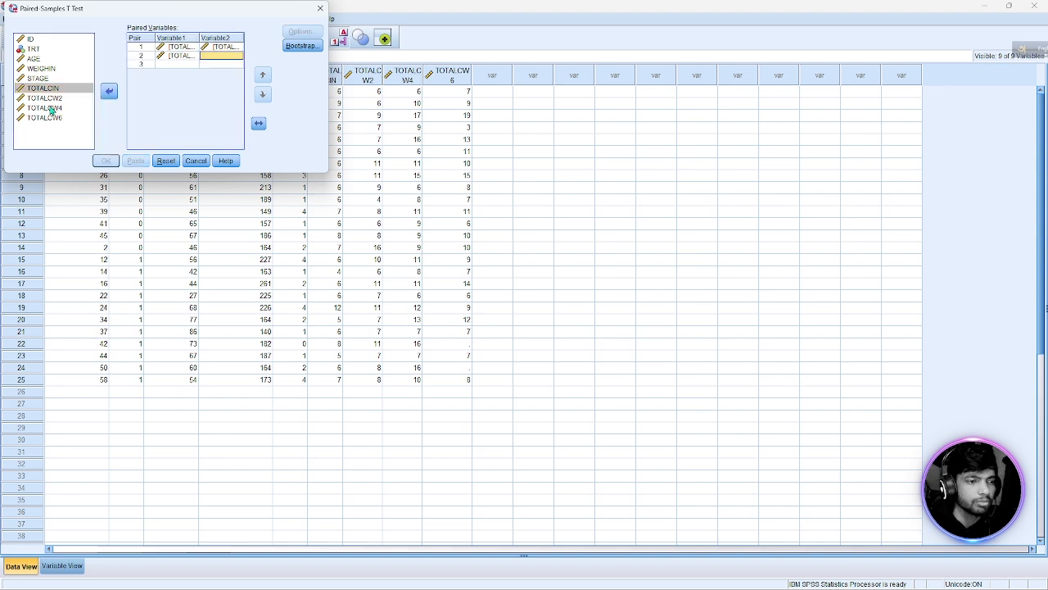
click(51, 107)
click(108, 93)
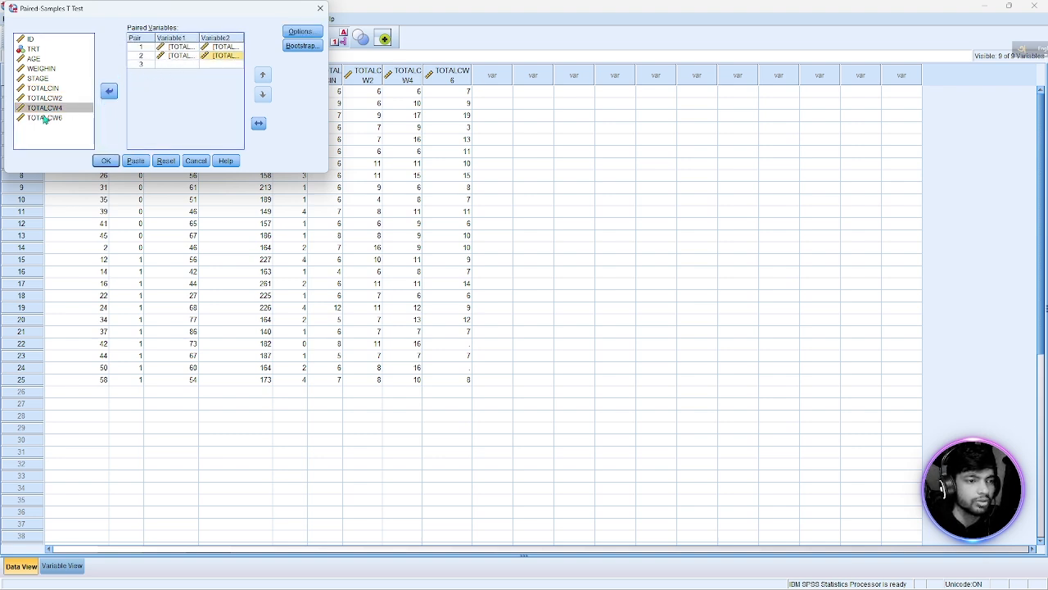
click(63, 88)
click(105, 94)
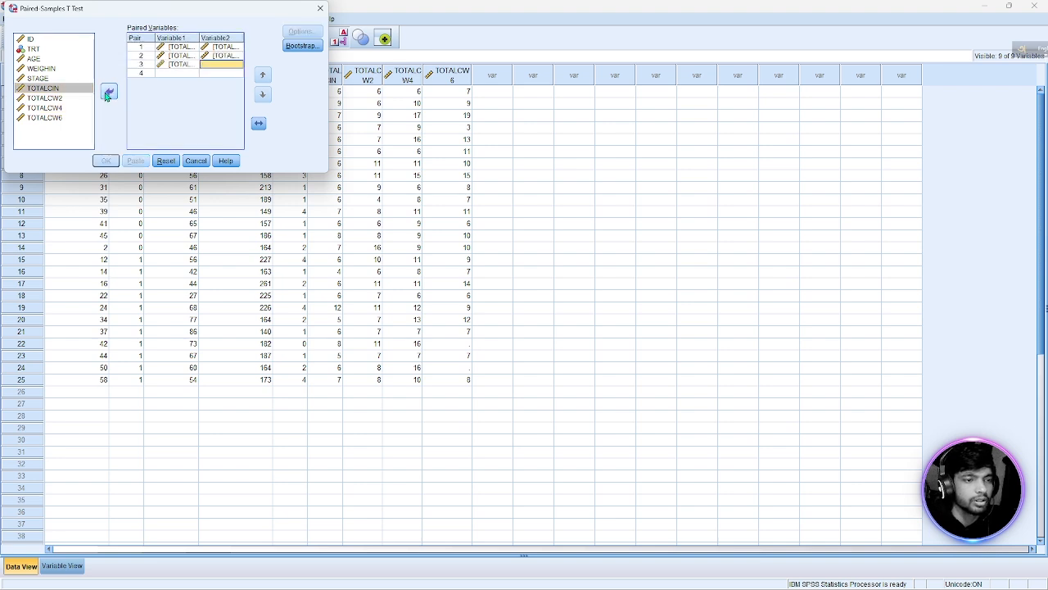
click(54, 118)
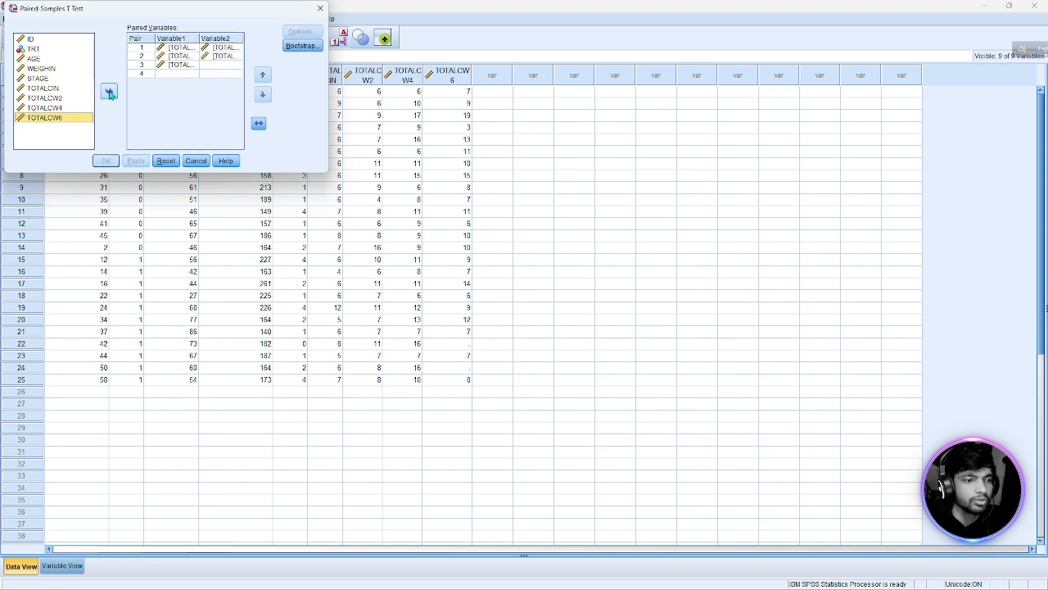
click(108, 92)
Step: Add the remaining pairs: TOTALCW2 with TOTALCW4, TOTALCW2 with TOTALCW6, and TOTALCW4 with TOTALCW6
click(47, 97)
click(108, 92)
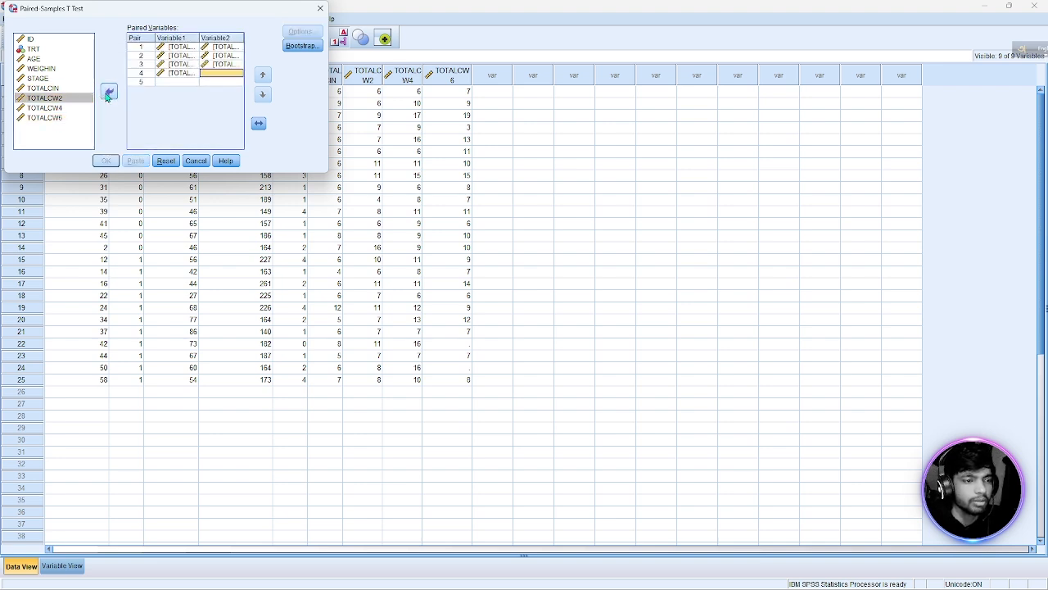
click(52, 108)
click(108, 92)
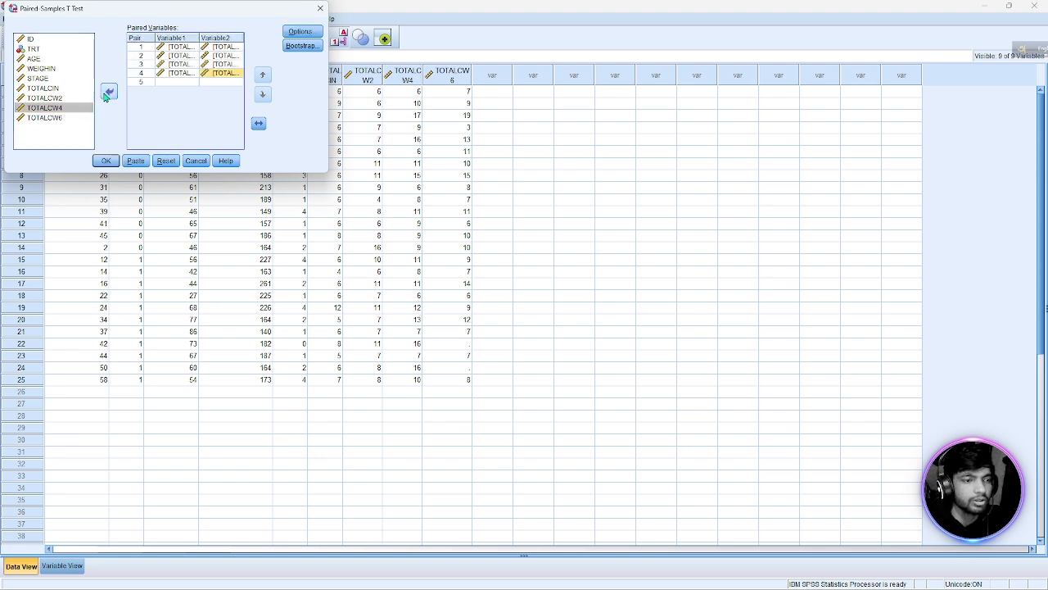
click(108, 92)
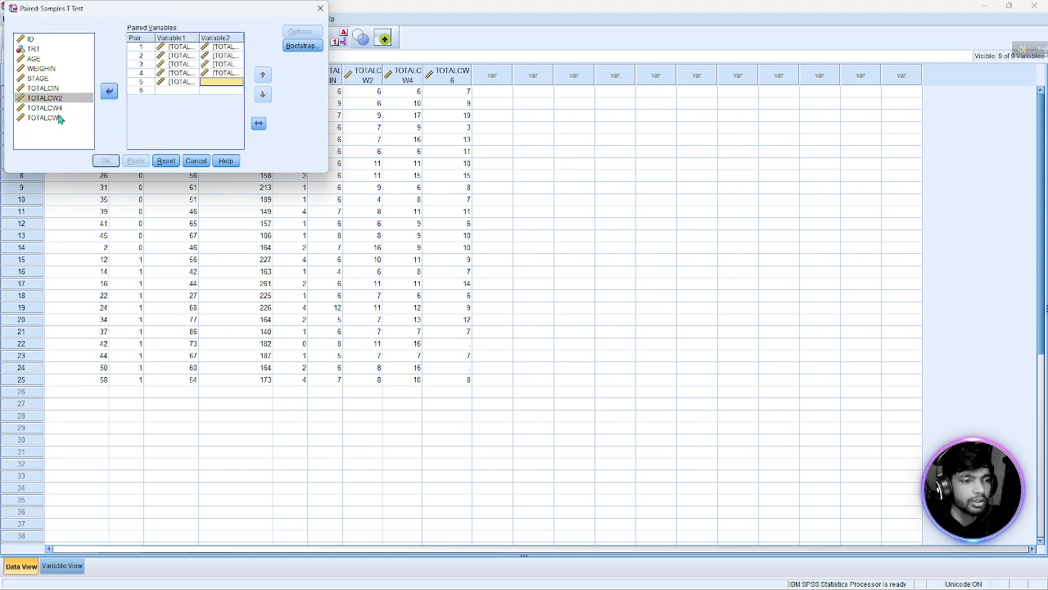
click(51, 117)
click(108, 92)
click(47, 111)
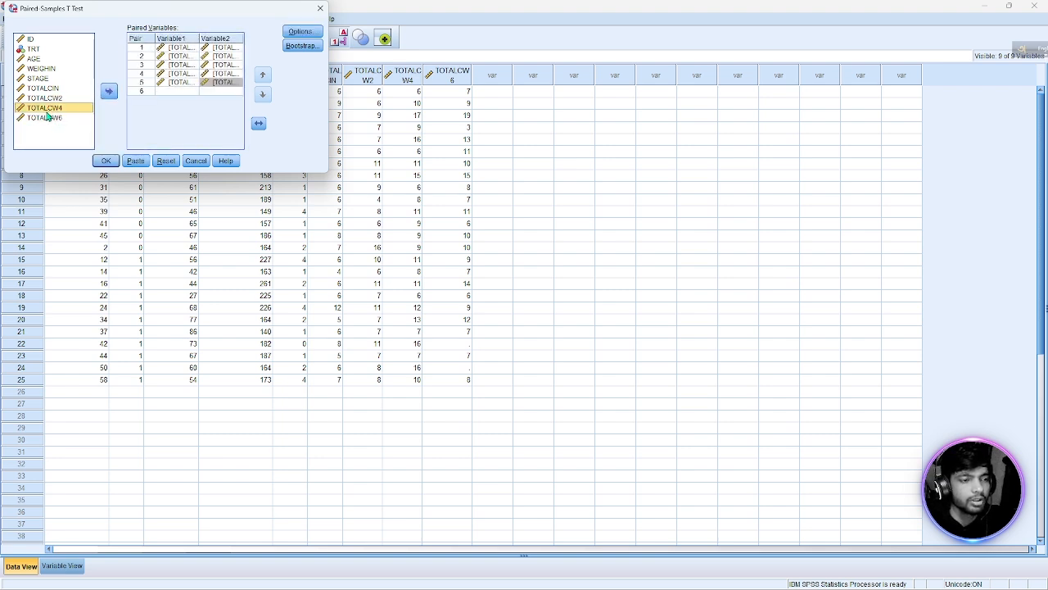
double_click(47, 113)
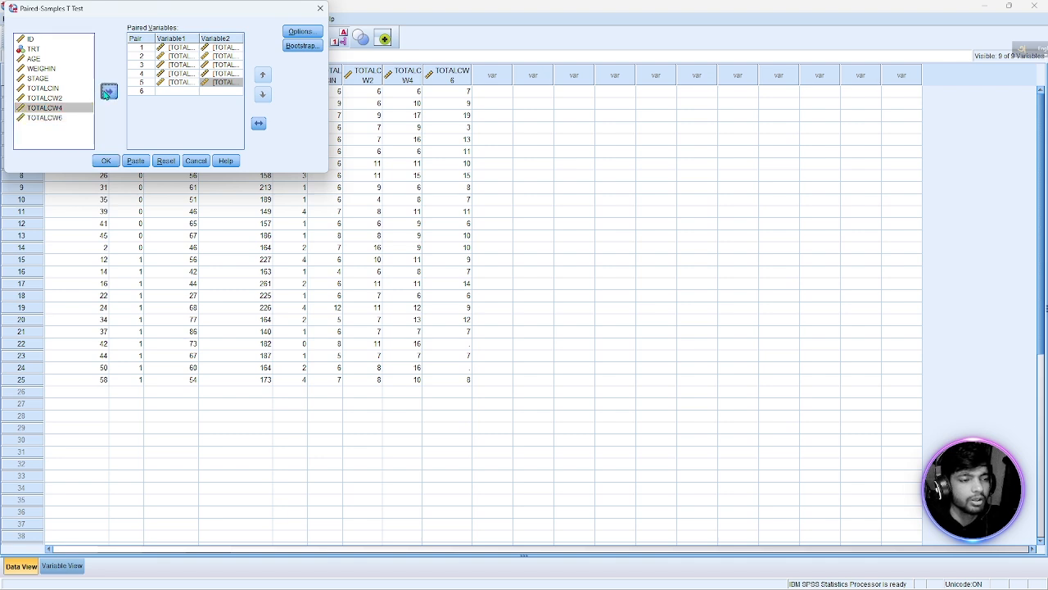
click(51, 119)
click(109, 91)
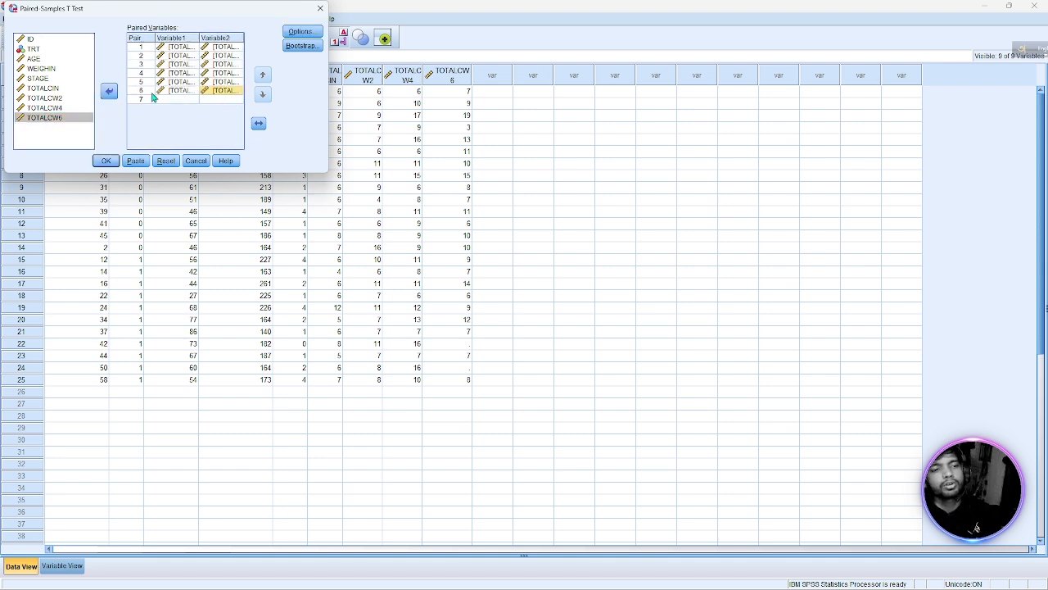
Step: Accept the default confidence interval and missing-value options, and run the paired-samples t-test on all six pairs
click(299, 32)
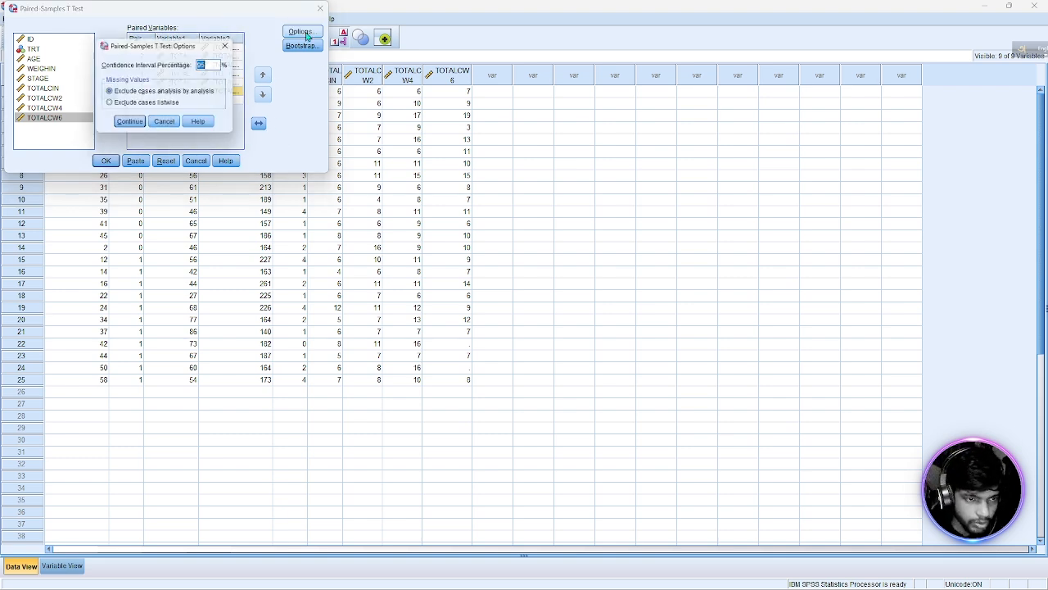
click(135, 126)
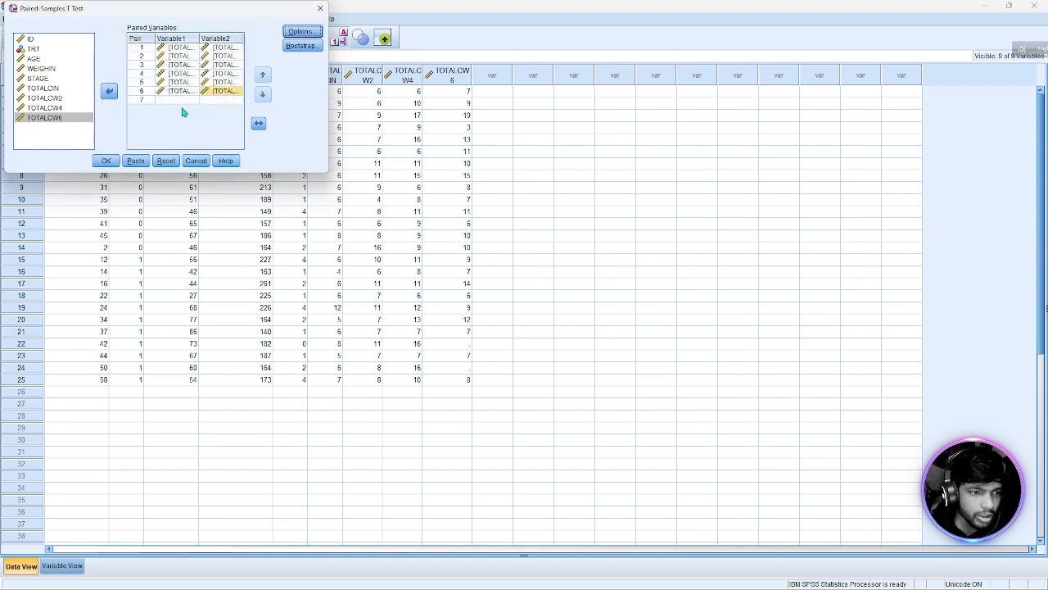
click(106, 161)
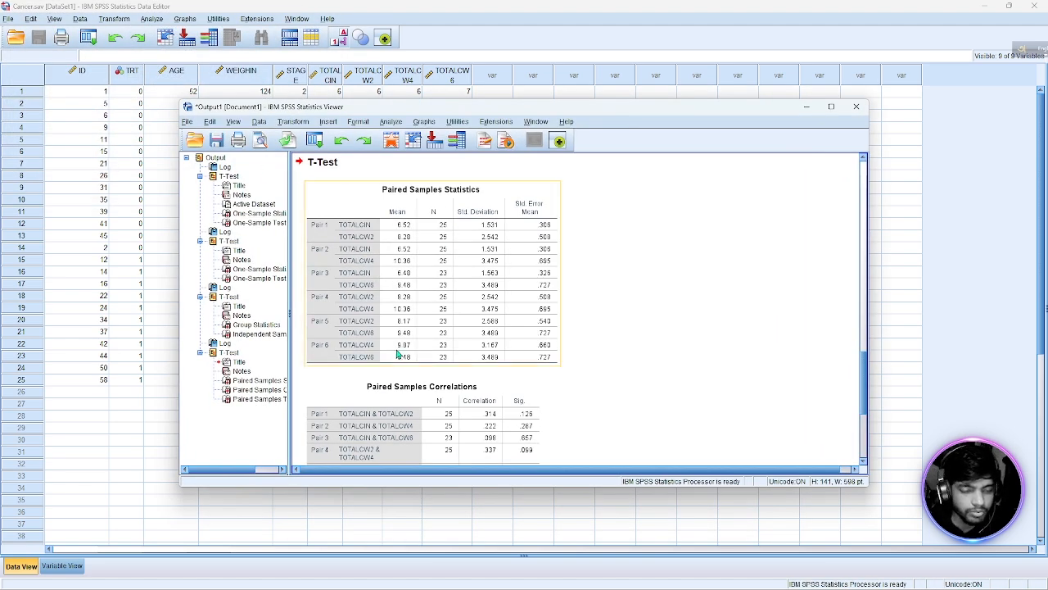
Step: Examine the paired-samples correlations and significance results in the output, and close the Cancer.sav data window
scroll(401, 354, down, 5)
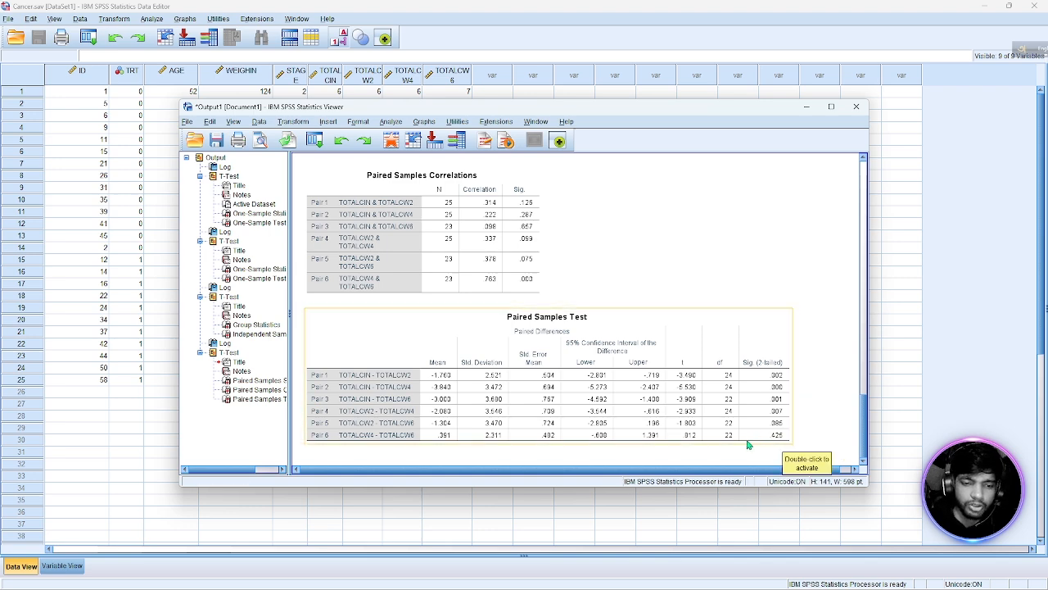
click(808, 111)
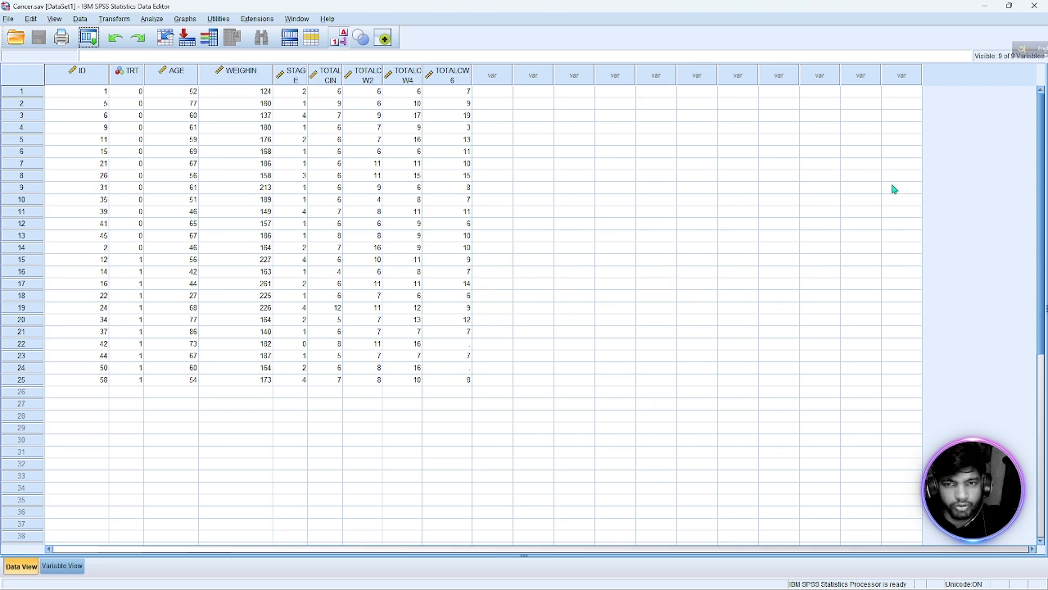
click(1034, 6)
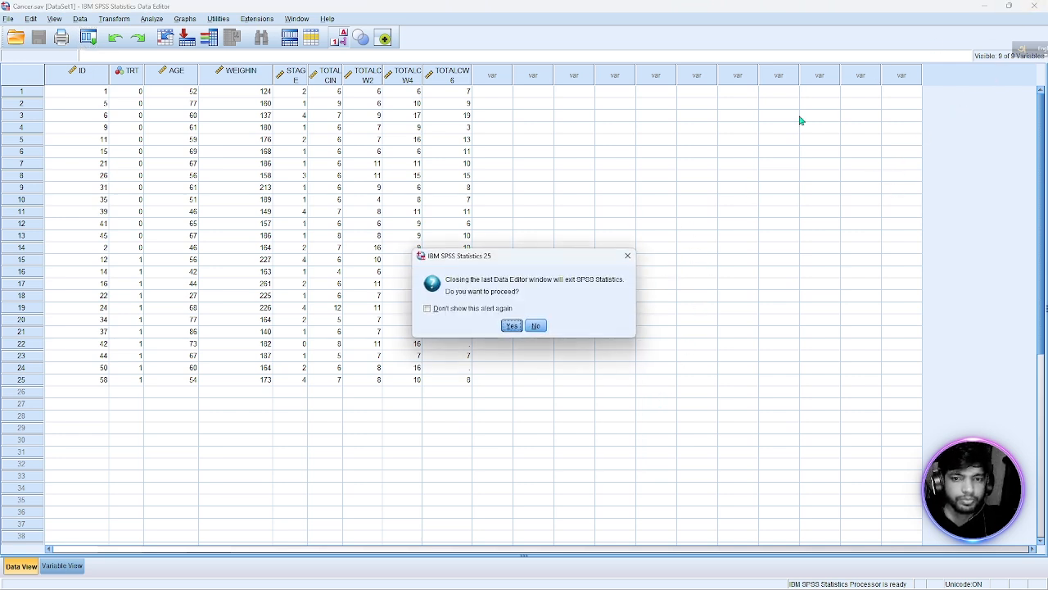